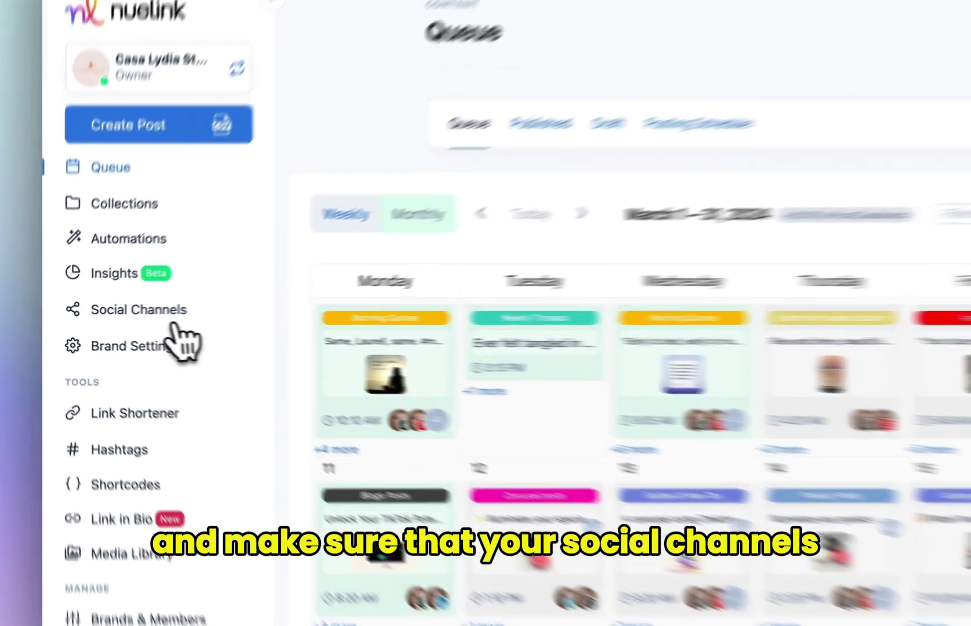
Review the connected social channels and browse the existing collections
click(121, 319)
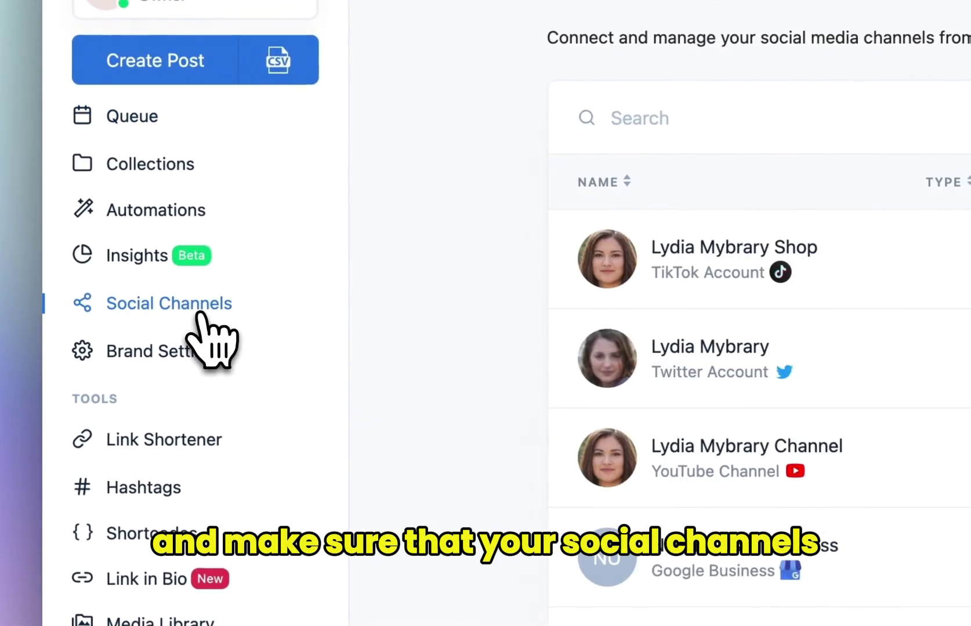
scroll(392, 365, down, 3)
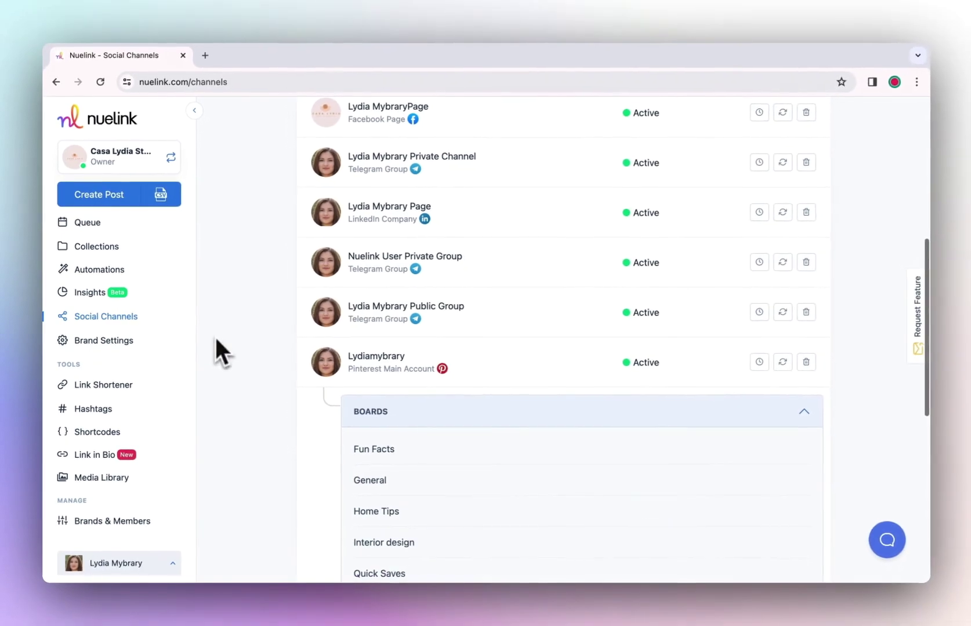
click(108, 248)
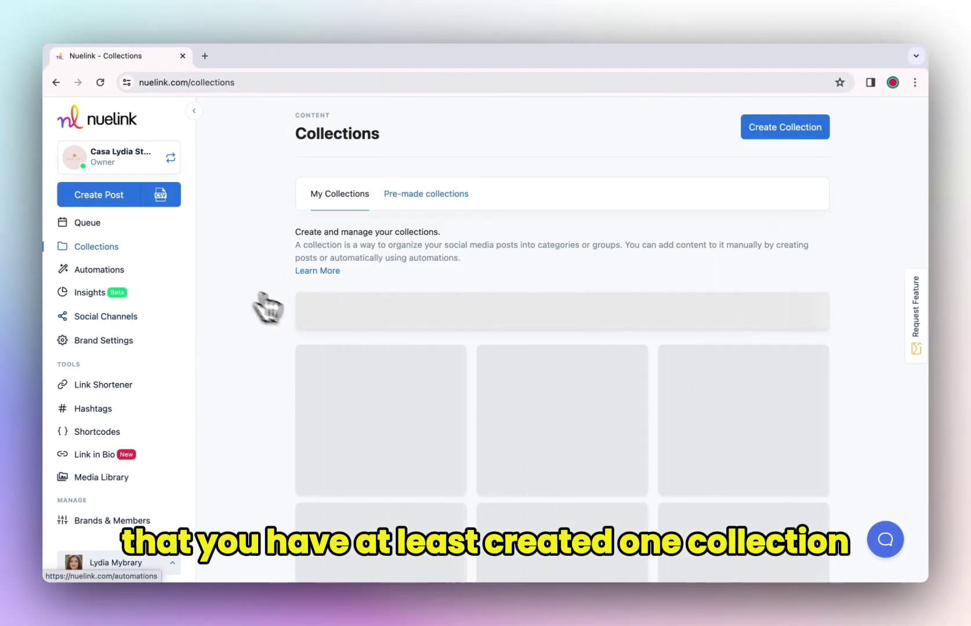
scroll(264, 358, down, 1)
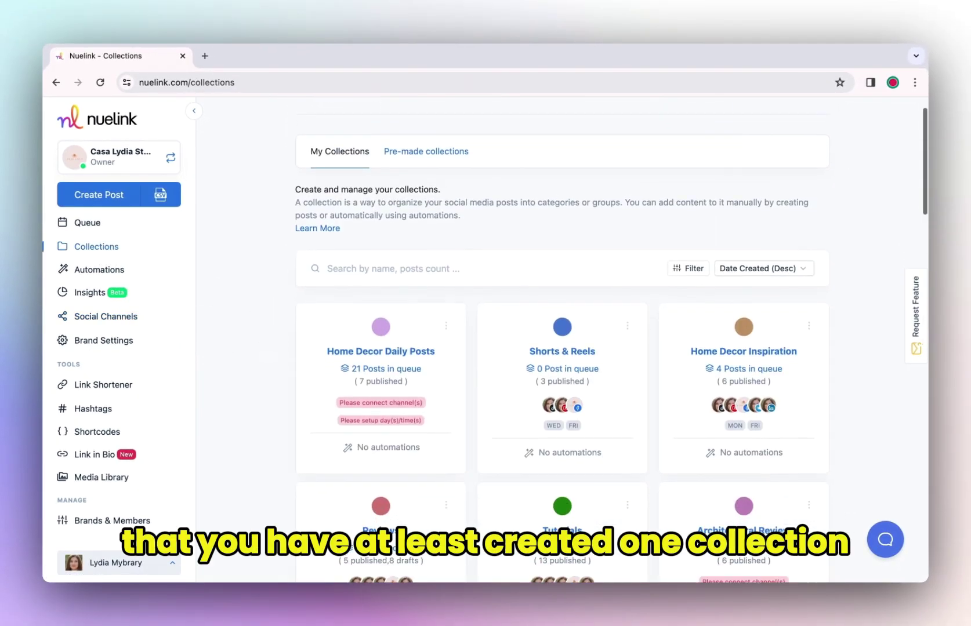
scroll(501, 340, down, 2)
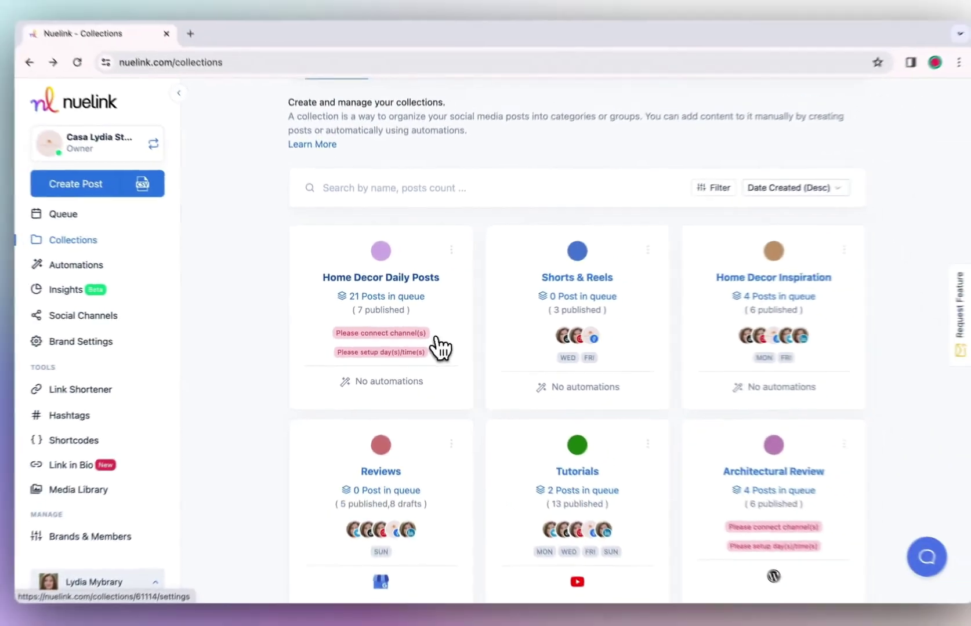
Open the Home Decor Daily Posts collection, look through its queued posts and go to its settings
click(486, 351)
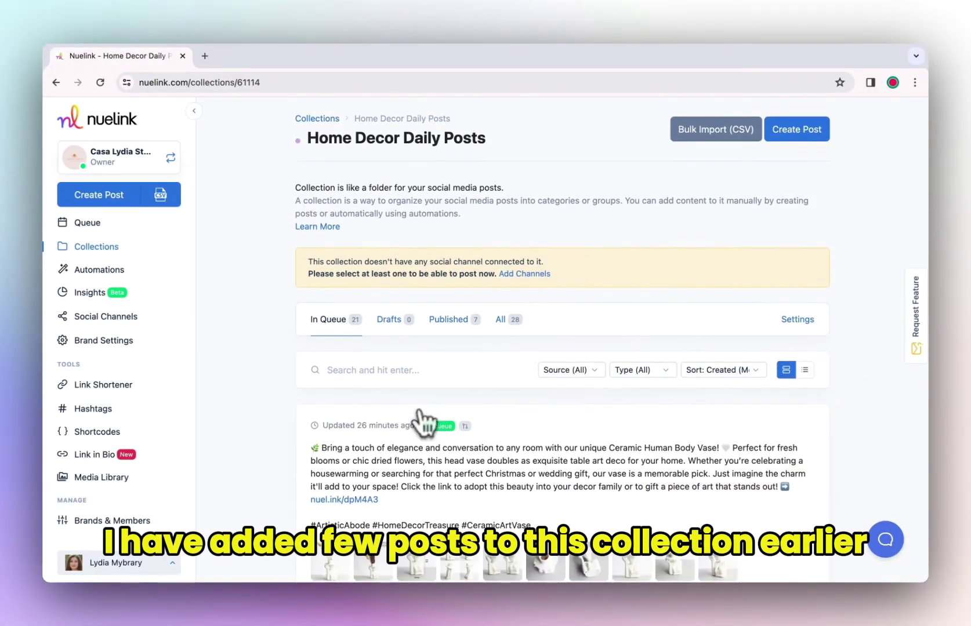
scroll(422, 420, down, 5)
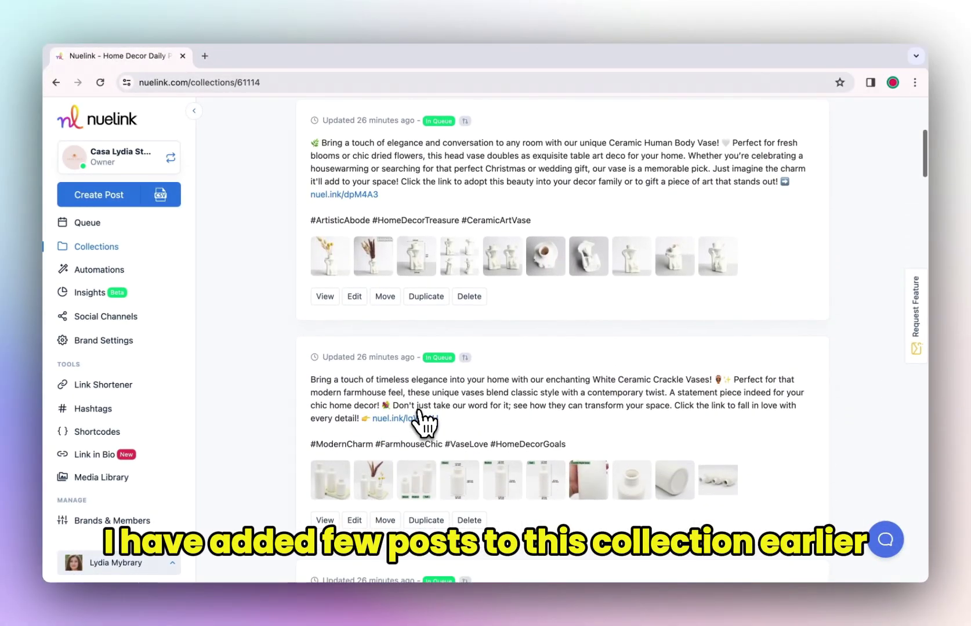
scroll(425, 420, up, 5)
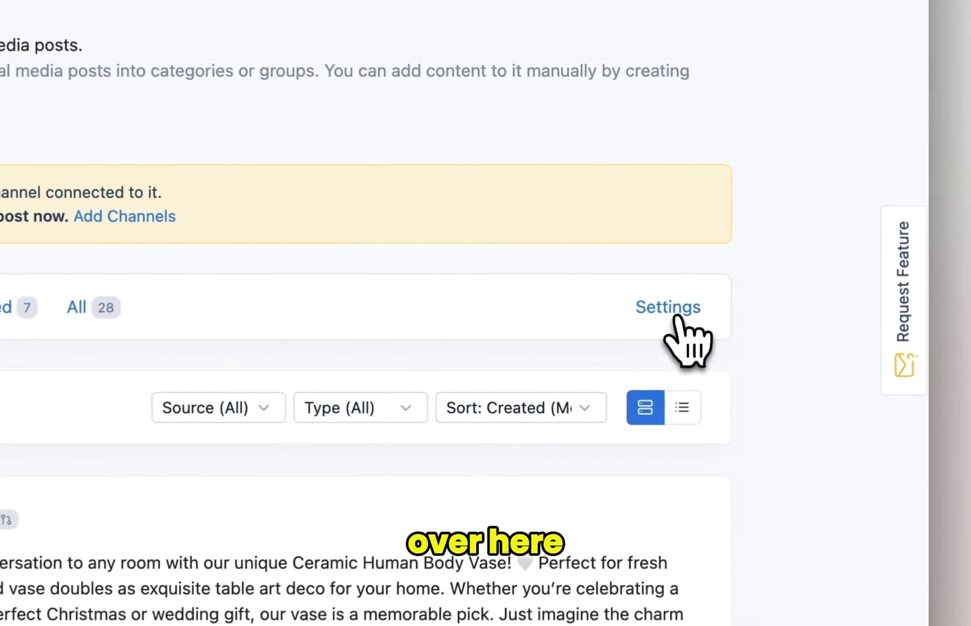
click(682, 311)
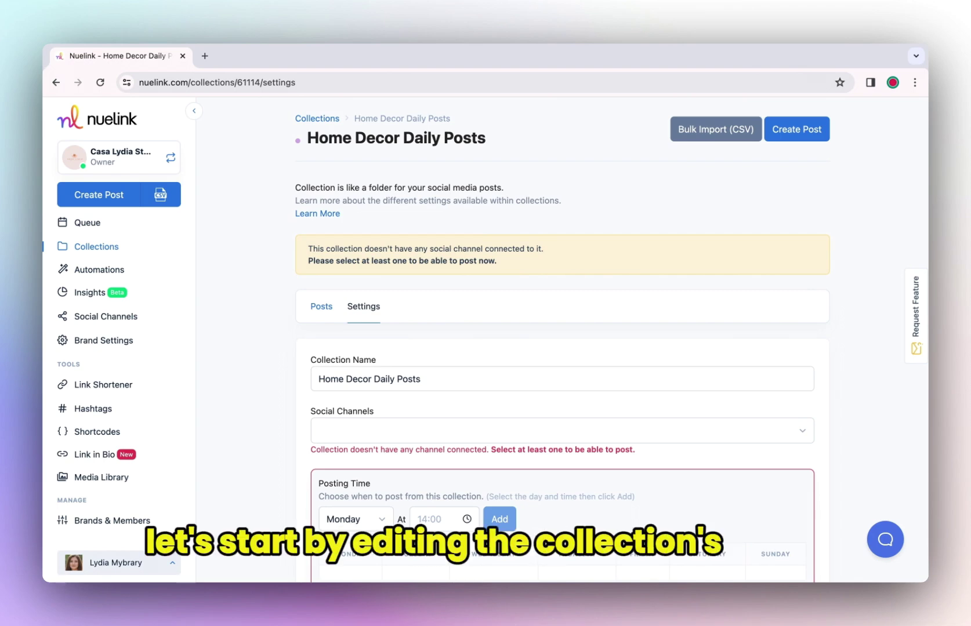
Rename the collection as Home Decor Products
scroll(562, 342, down, 3)
scroll(736, 353, down, 1)
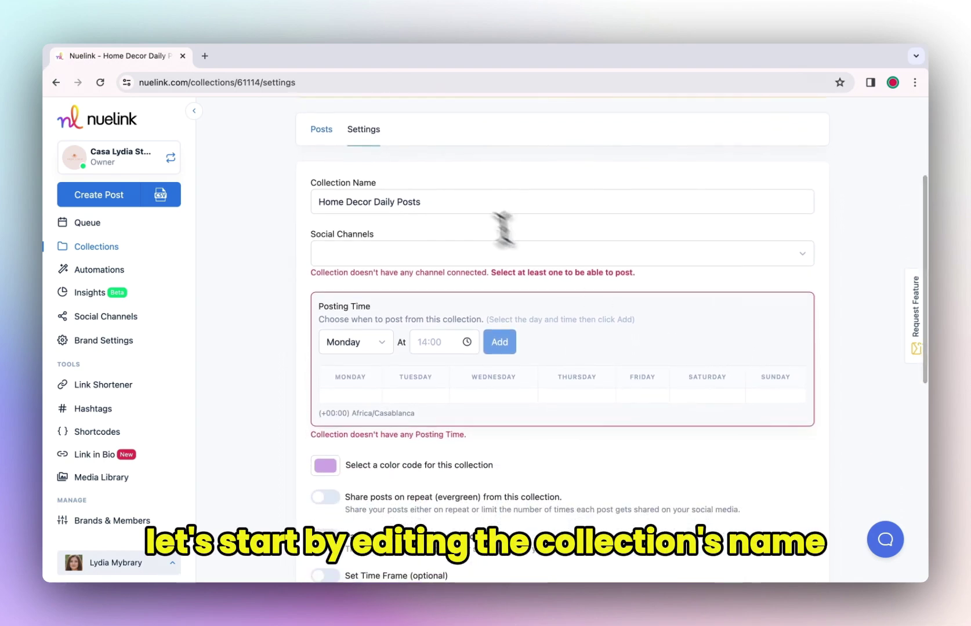
click(397, 204)
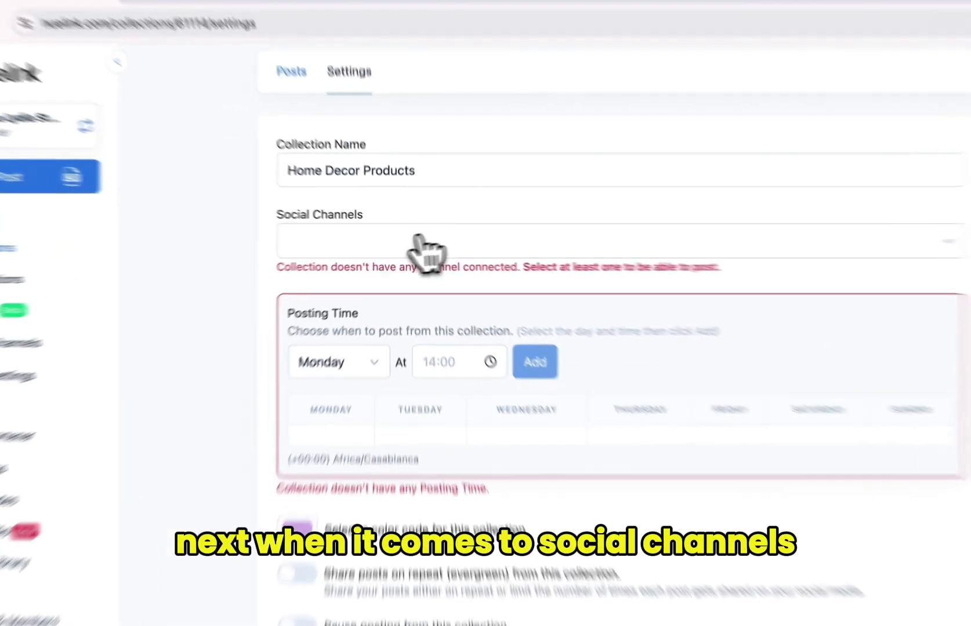
Assign the TikTok, Instagram, Twitter, Facebook page, LinkedIn page and Pinterest channels to the collection
click(502, 246)
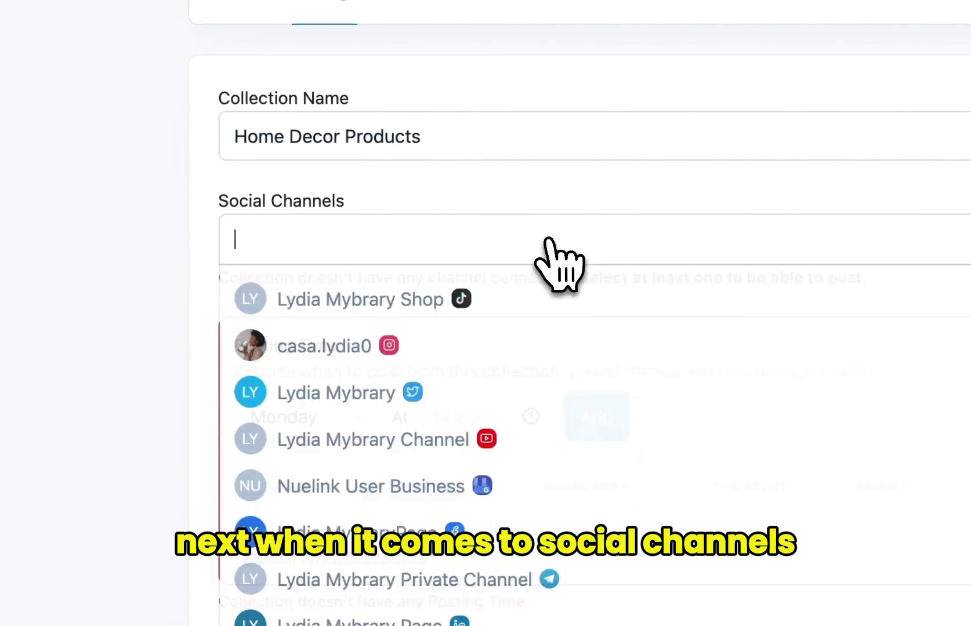
scroll(651, 422, down, 2)
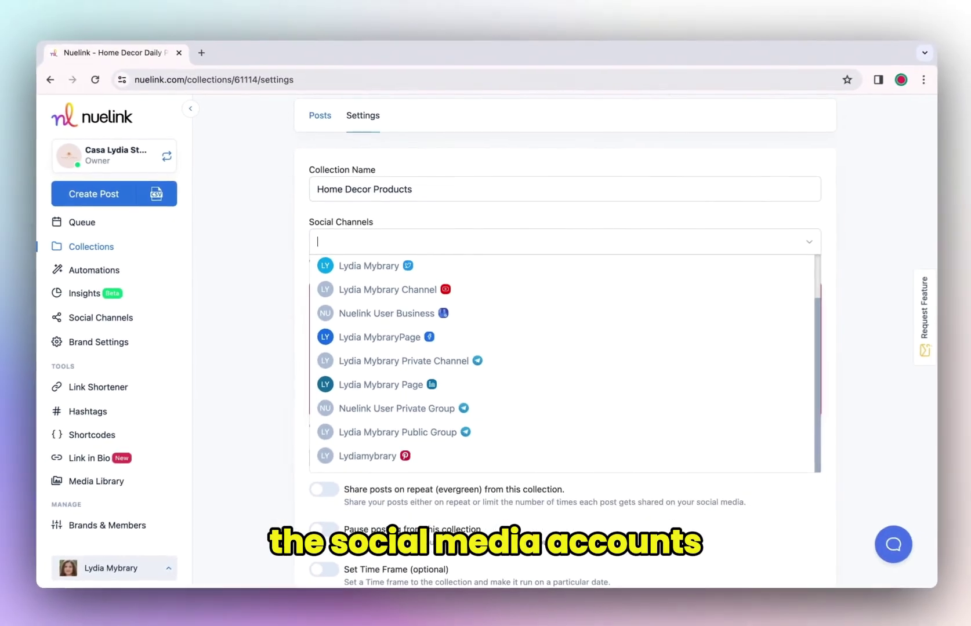
scroll(563, 360, up, 2)
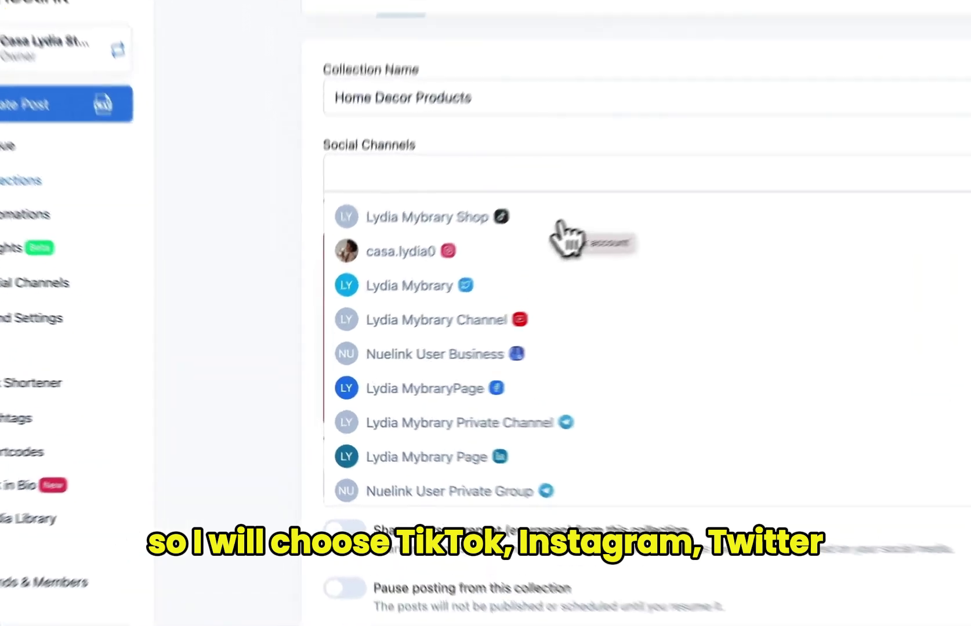
click(470, 277)
click(453, 276)
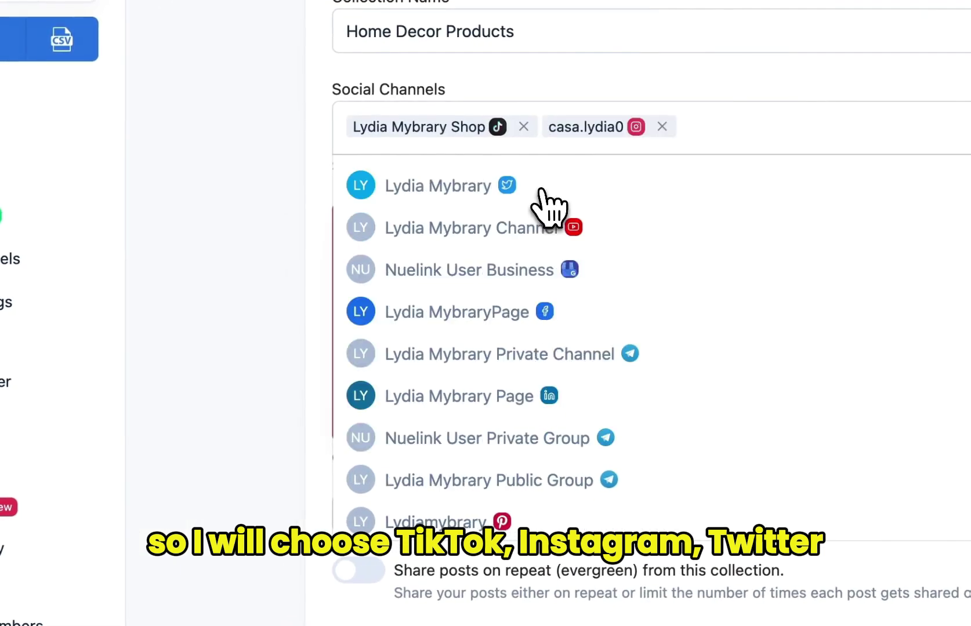
click(542, 192)
click(578, 271)
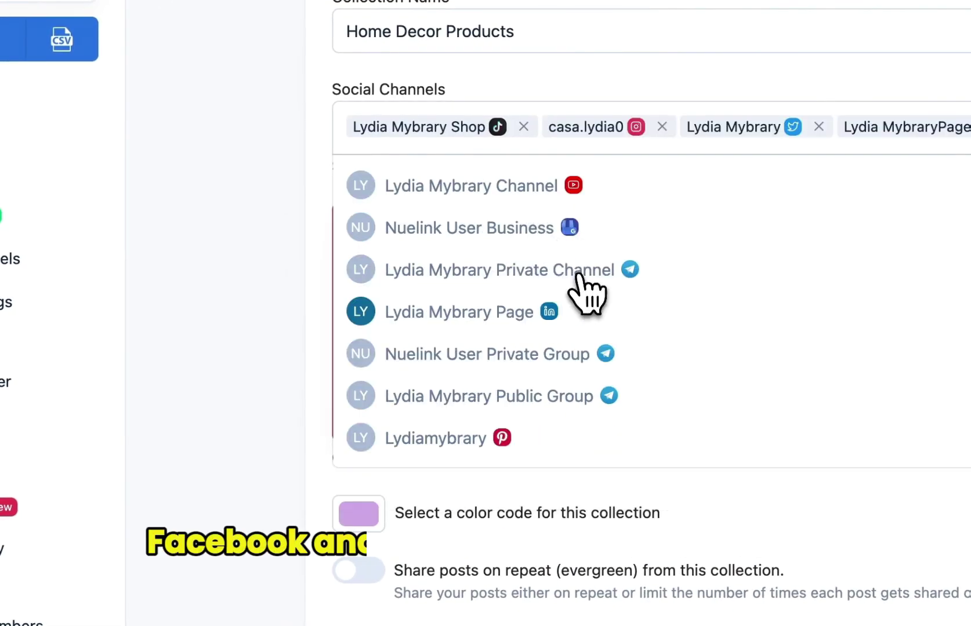
click(603, 312)
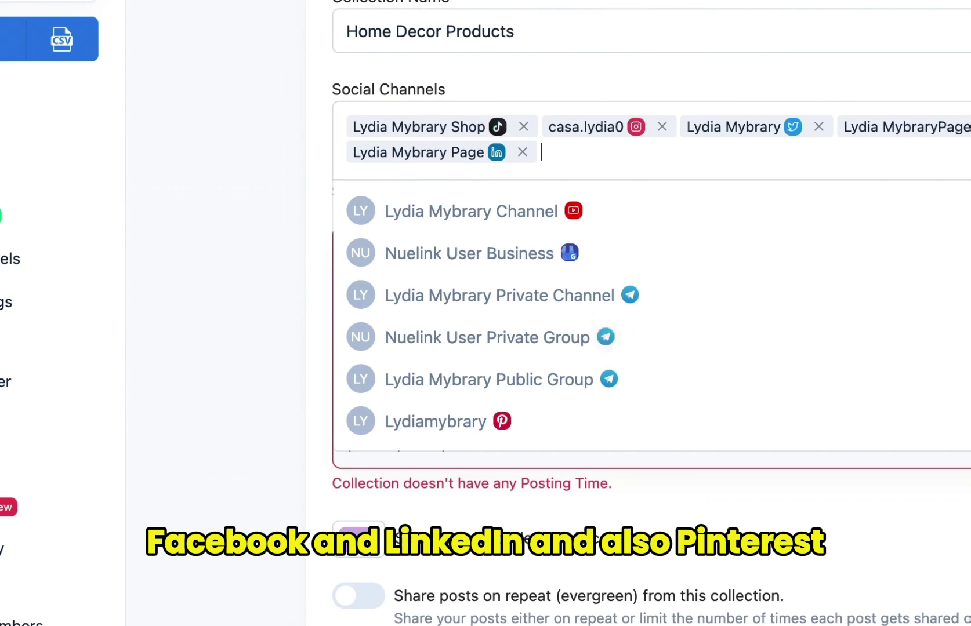
click(522, 433)
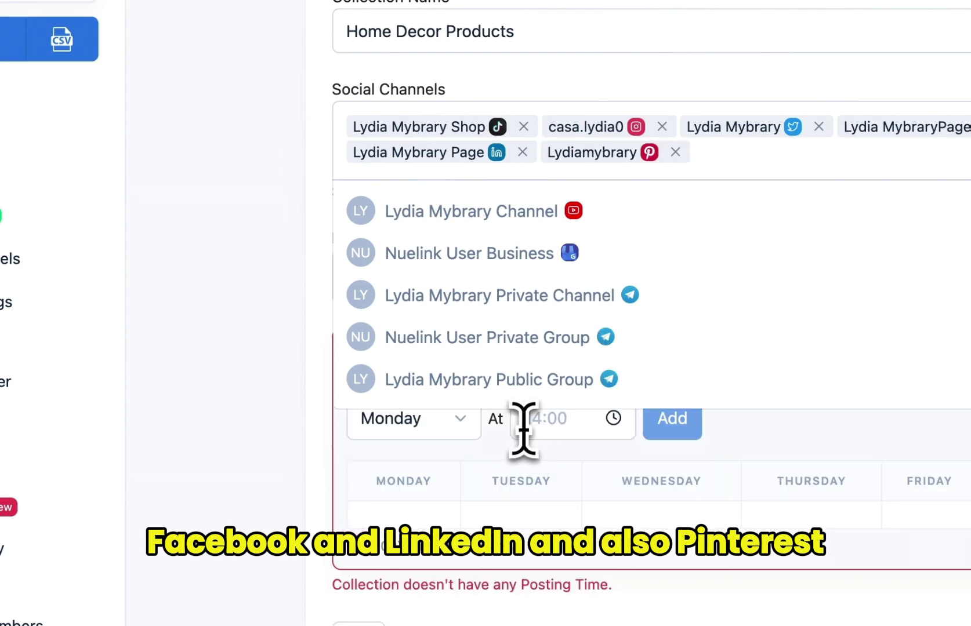
click(457, 447)
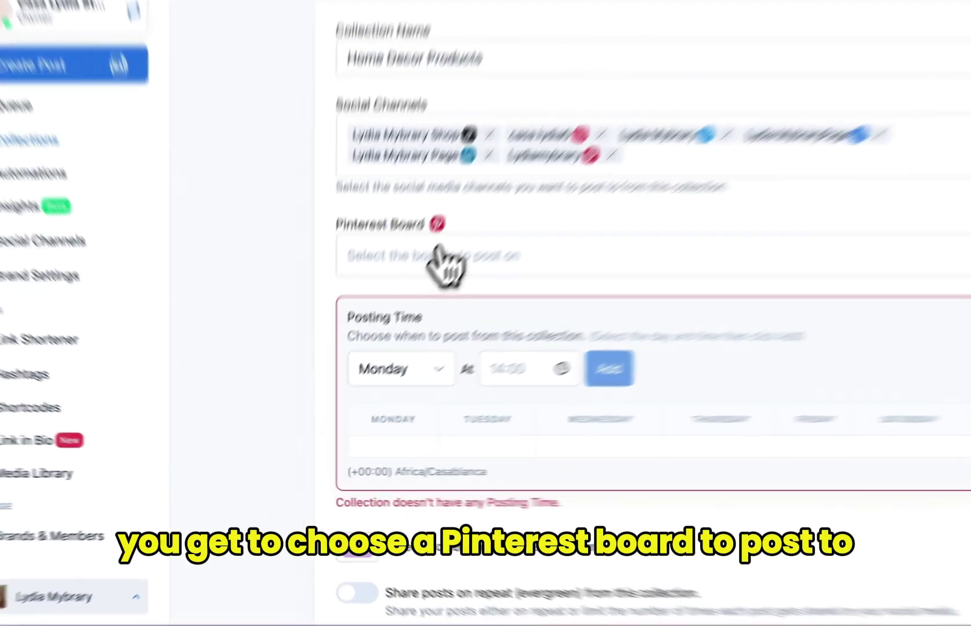
Select Interior design as the Pinterest board for the collection's posts
click(440, 255)
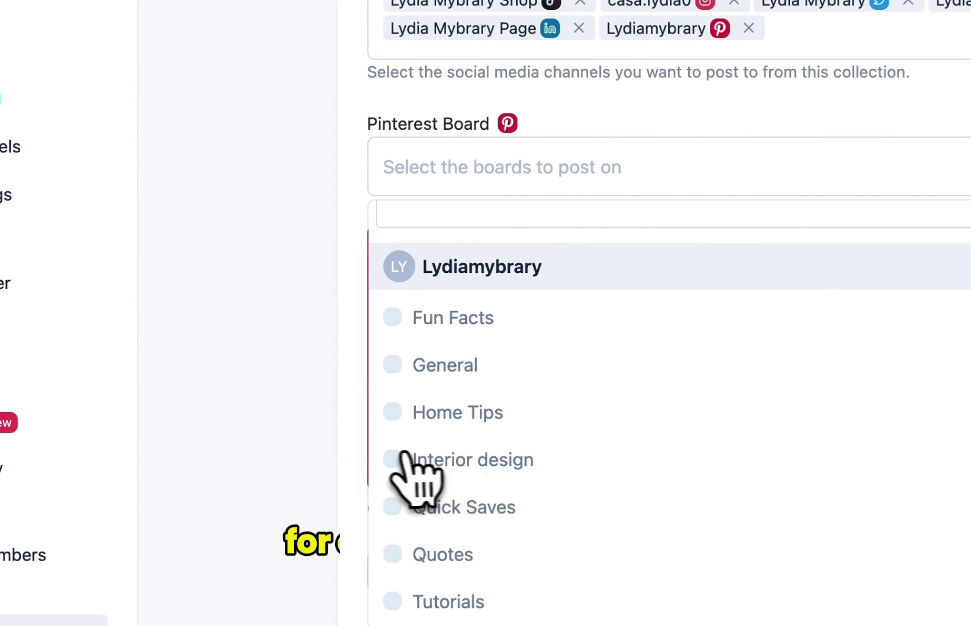
click(394, 460)
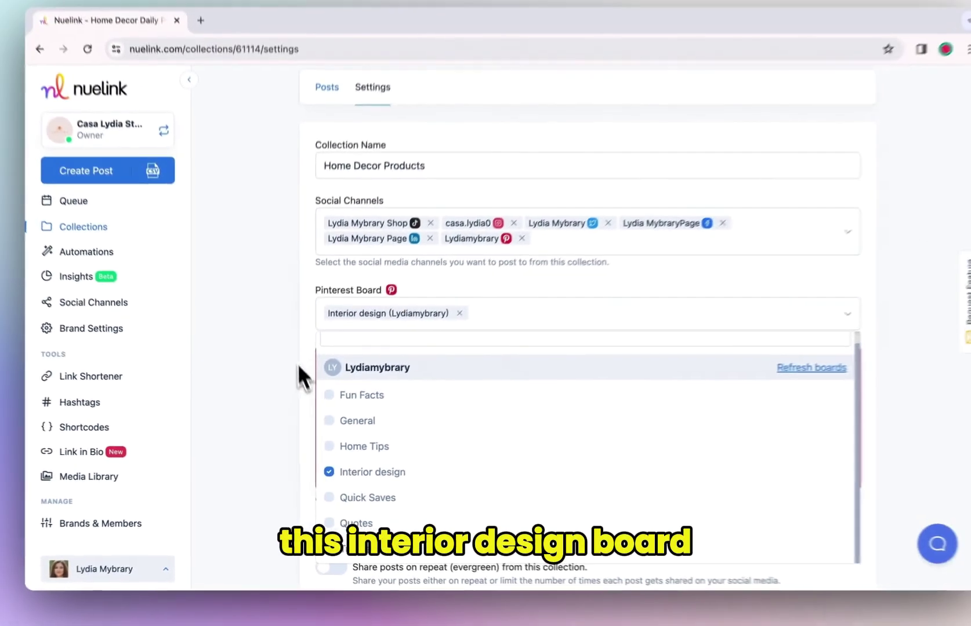
click(301, 378)
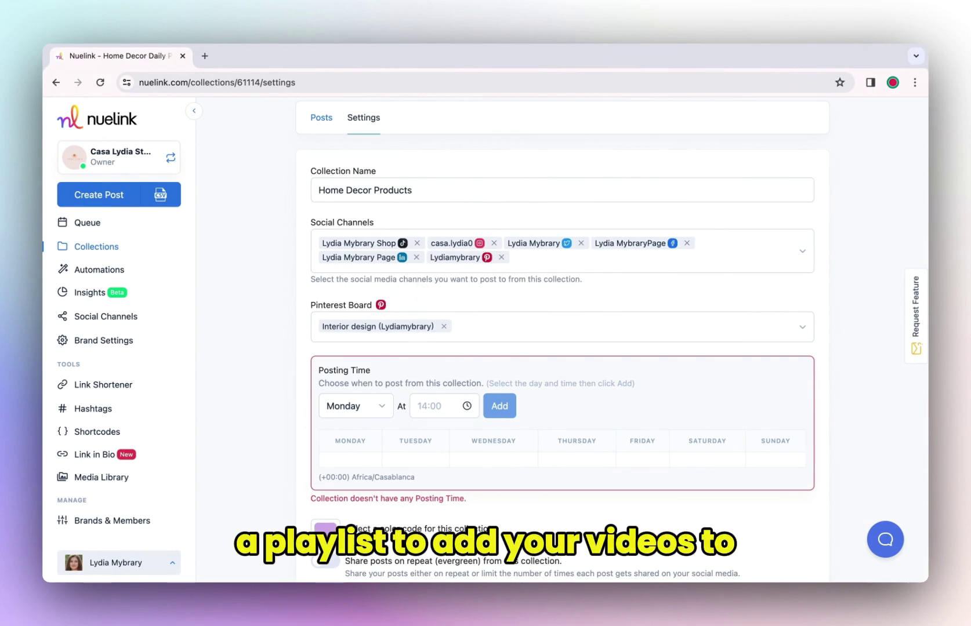
Add two weekly posting times to the collection: Tuesday at 11:30 AM and Friday at 2:20 PM
scroll(562, 348, down, 3)
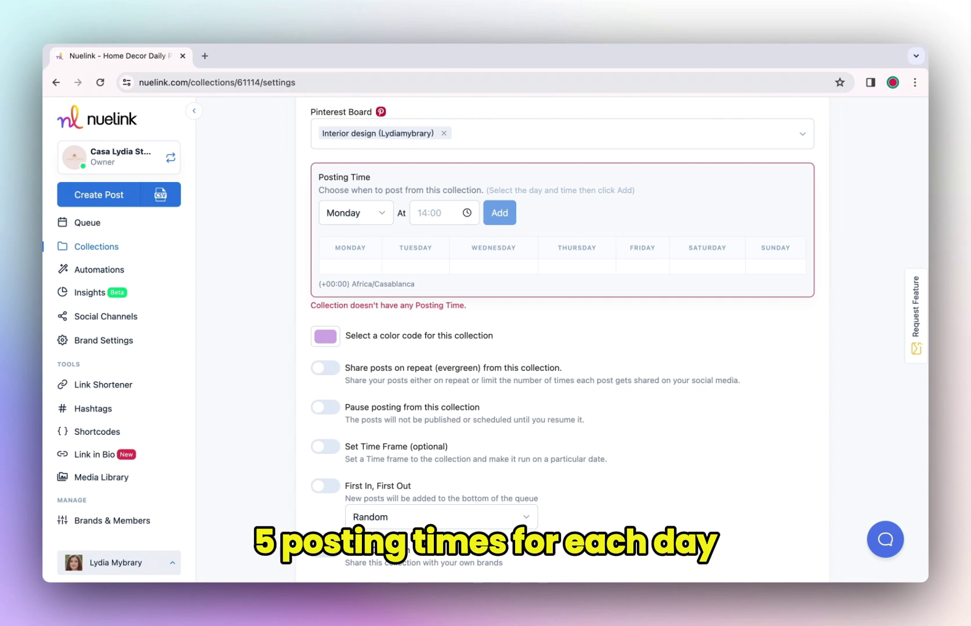
click(383, 219)
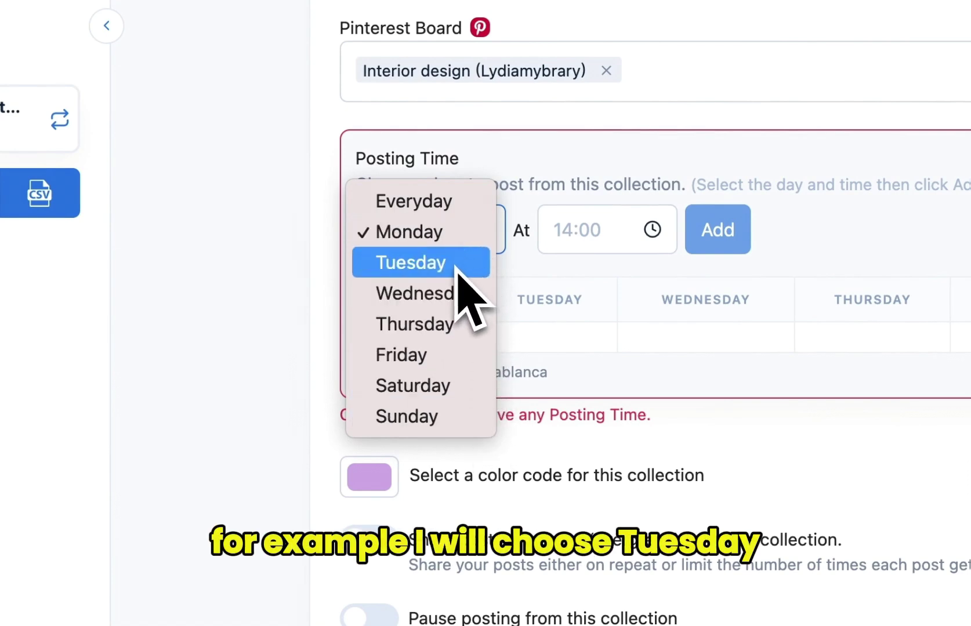
click(462, 267)
click(568, 231)
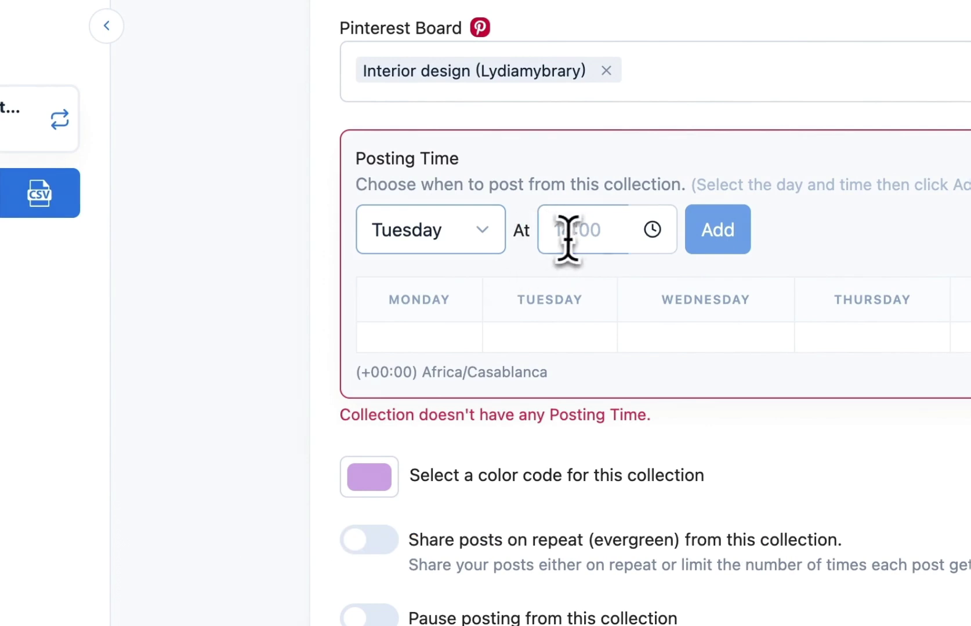
scroll(606, 464, down, 5)
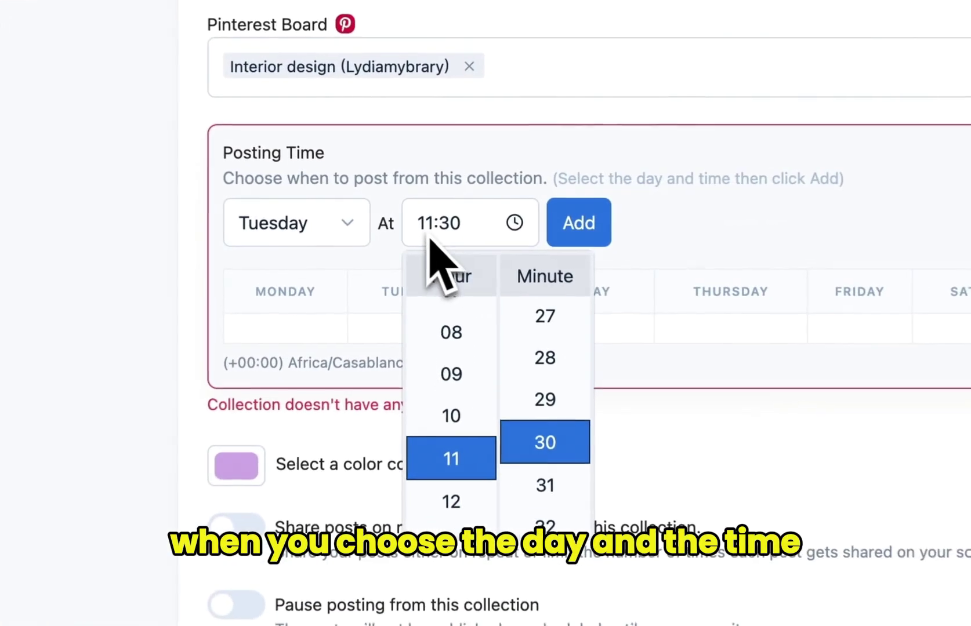
click(603, 235)
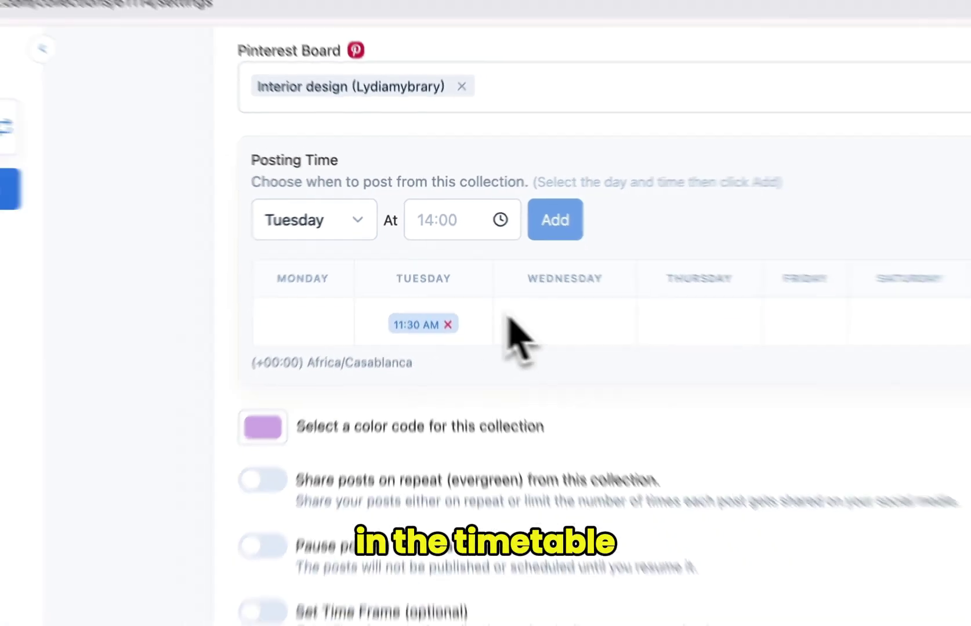
click(355, 220)
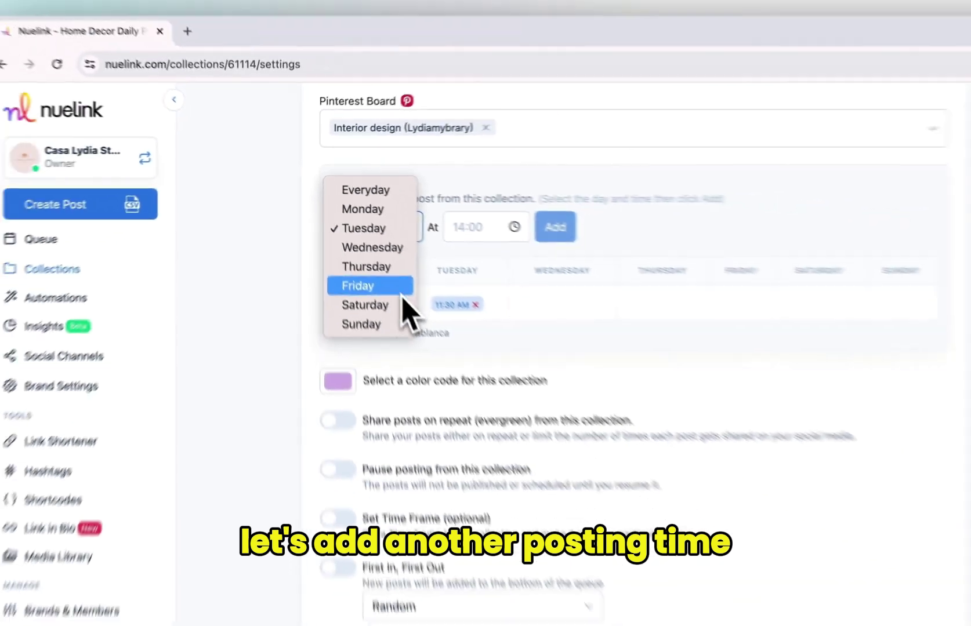
click(481, 364)
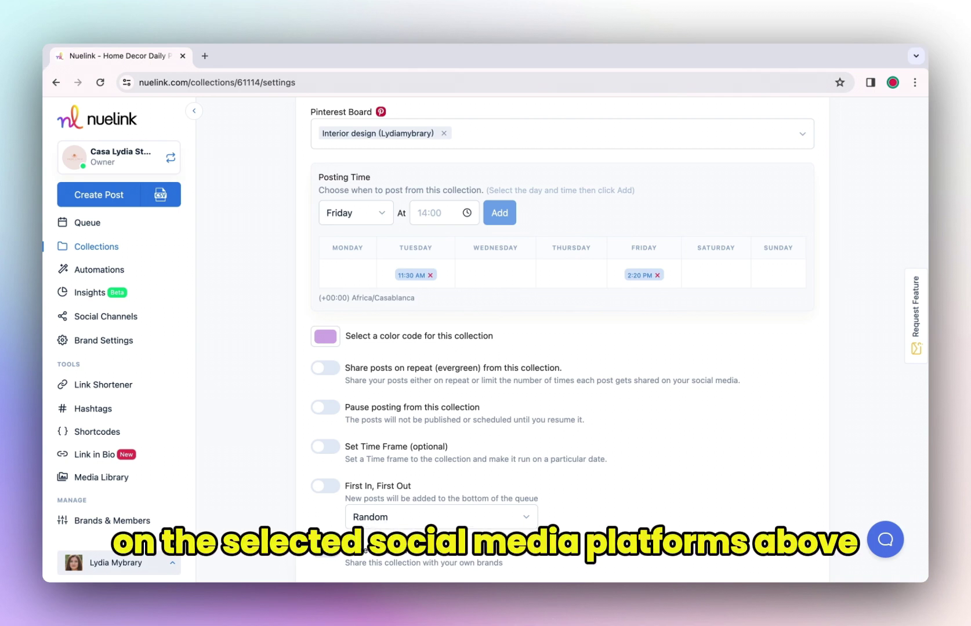
Change the collection's color code to turquoise and enable sharing posts on repeat (evergreen)
scroll(624, 297, down, 3)
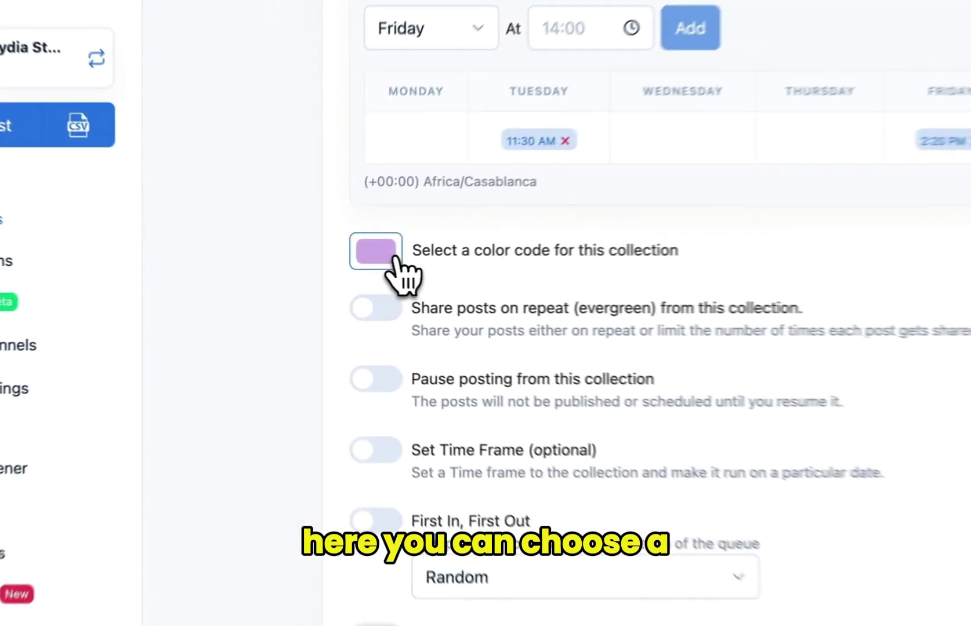
click(335, 267)
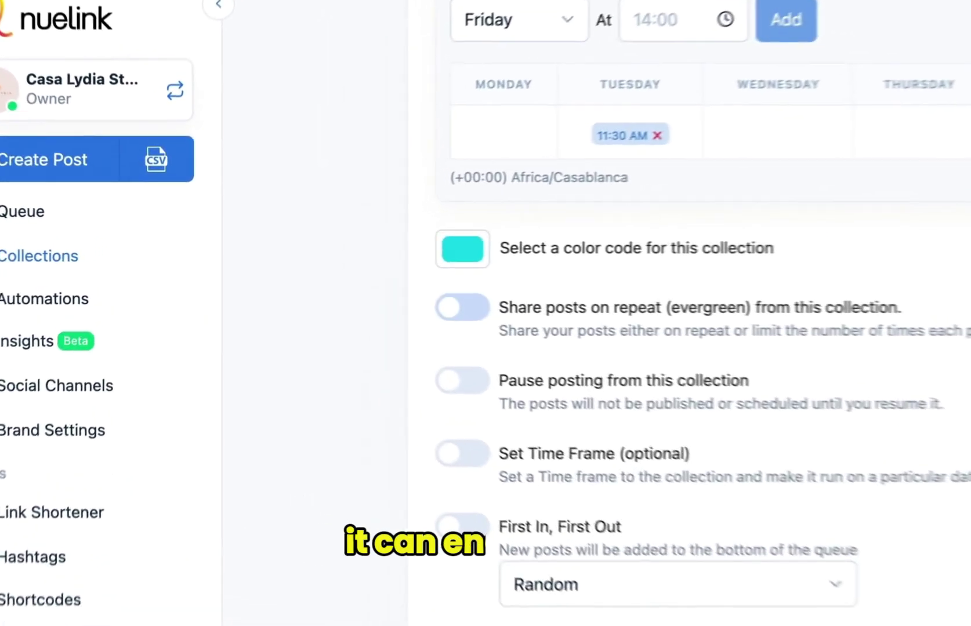
click(324, 275)
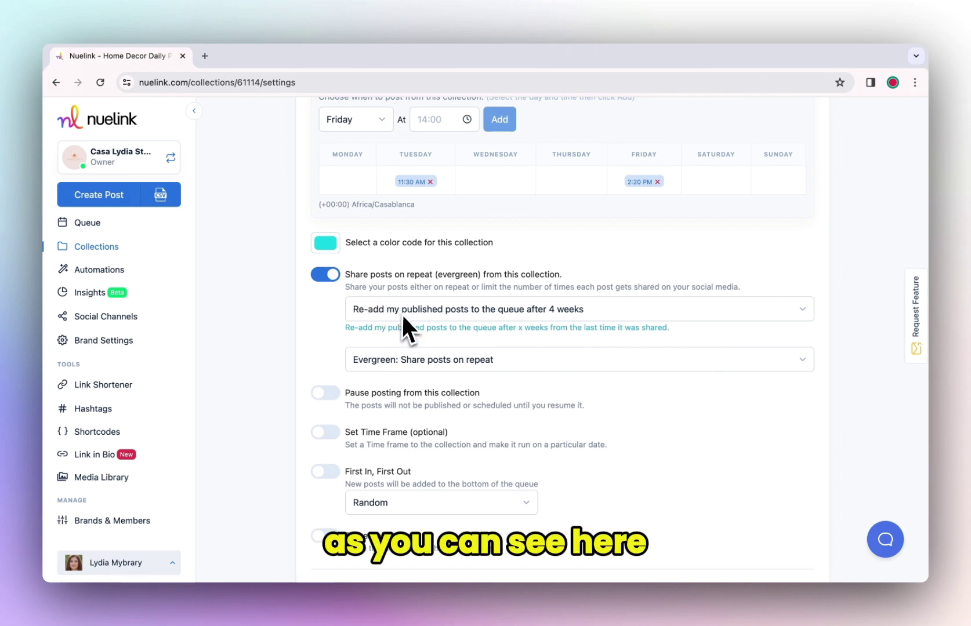
Set the evergreen options to re-add published posts after 8 weeks and share posts 2 times maximum
click(375, 312)
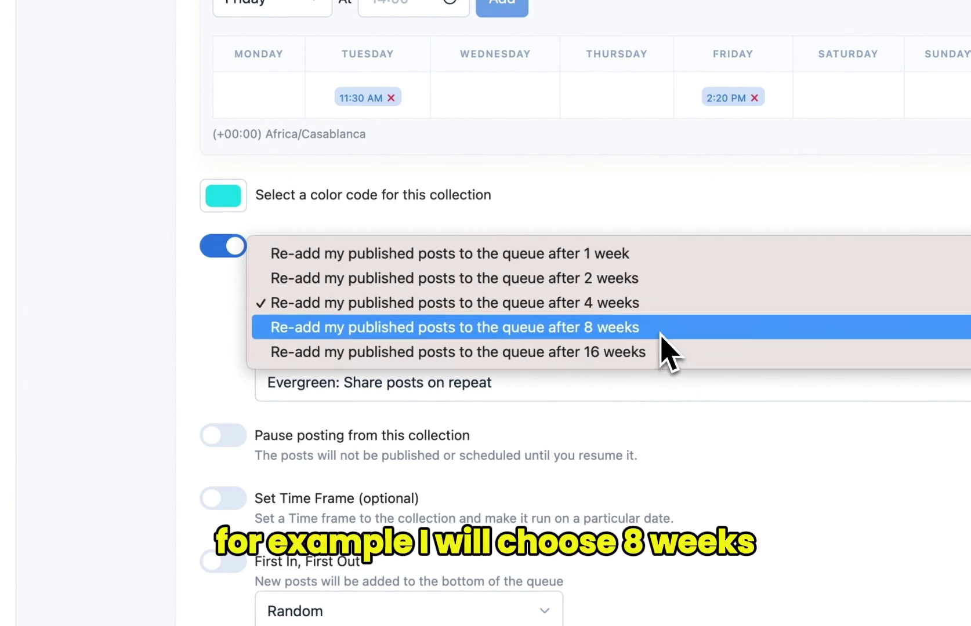
click(661, 330)
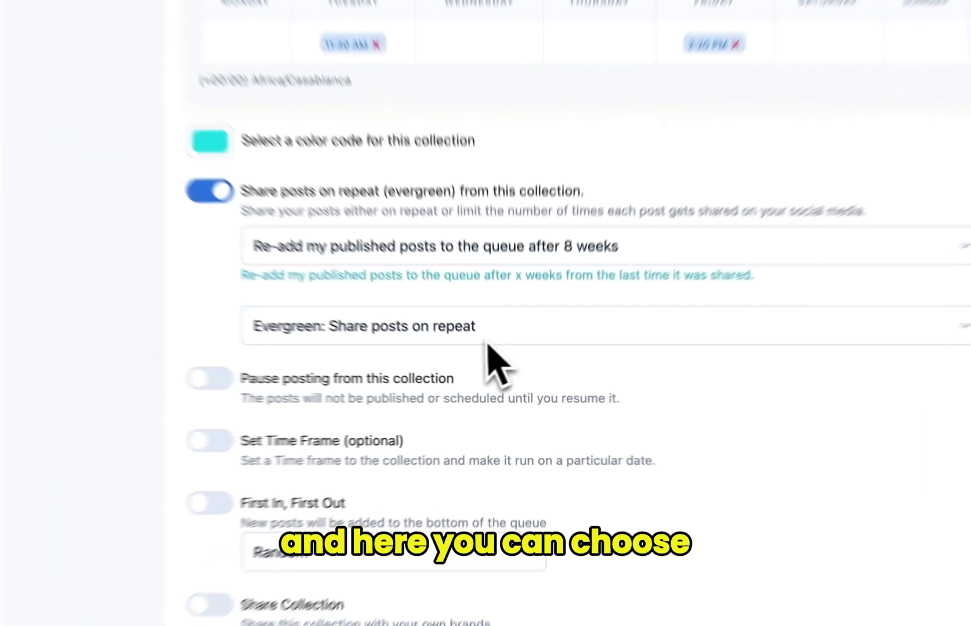
click(507, 362)
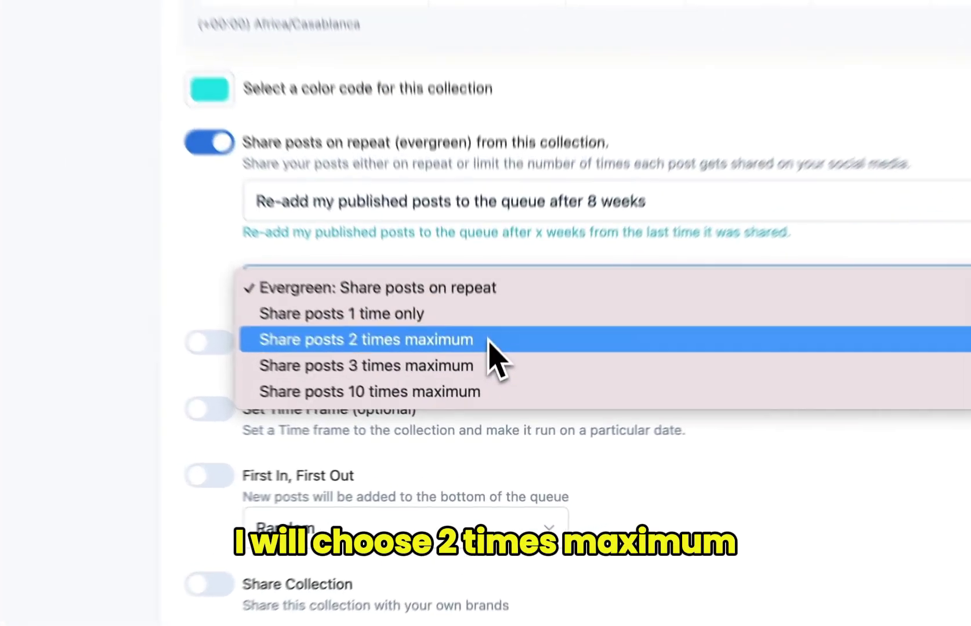
click(490, 392)
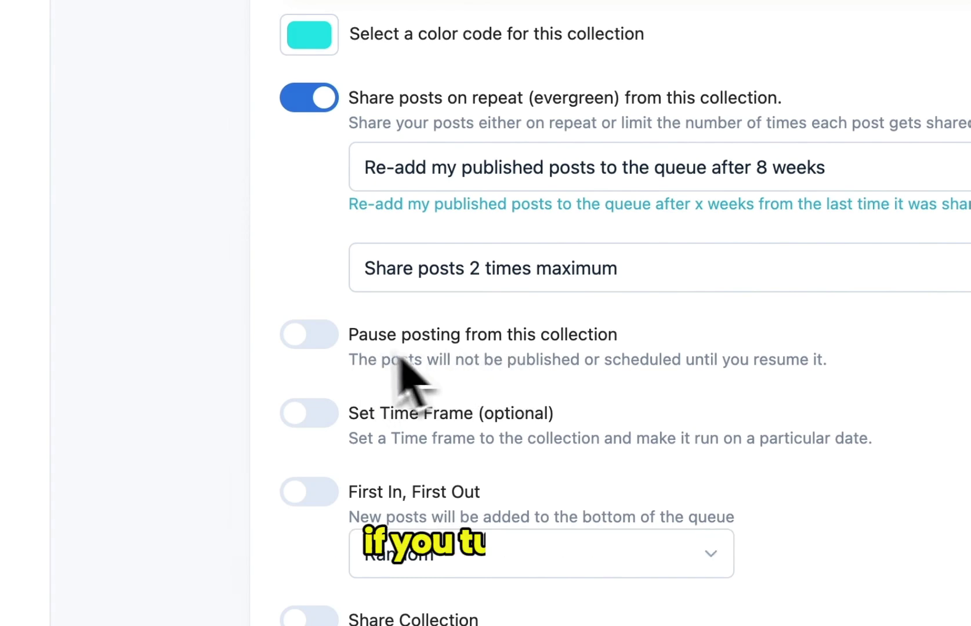
Try out the Pause posting and Set Time Frame options for the collection, leaving both off
click(328, 343)
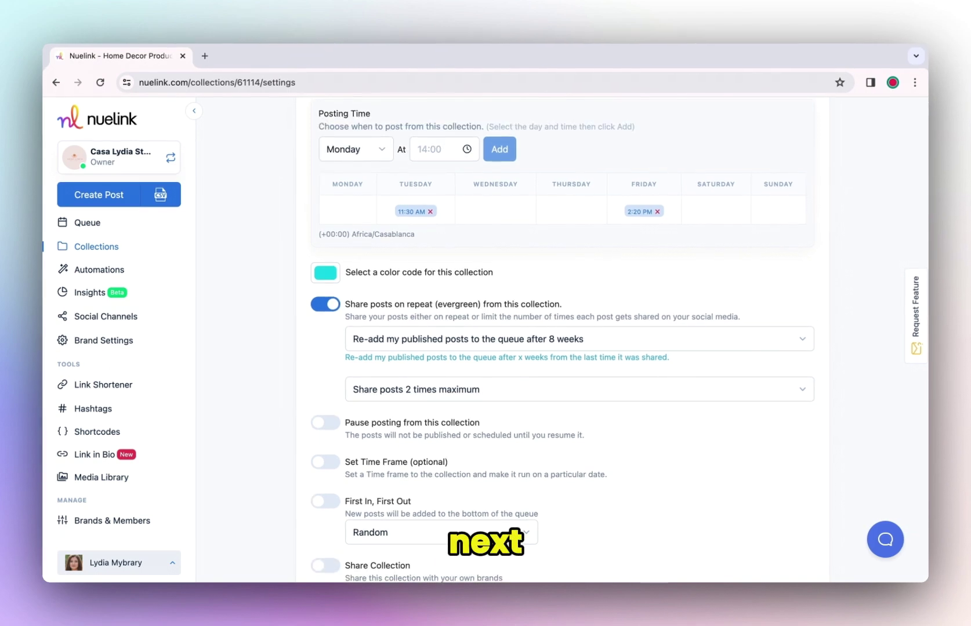
scroll(275, 408, down, 5)
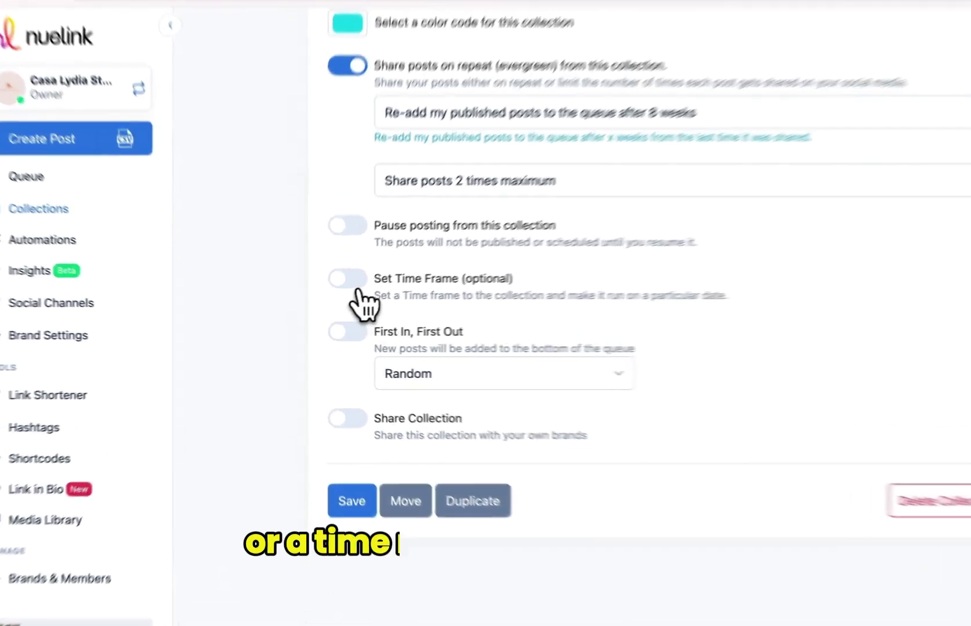
click(328, 299)
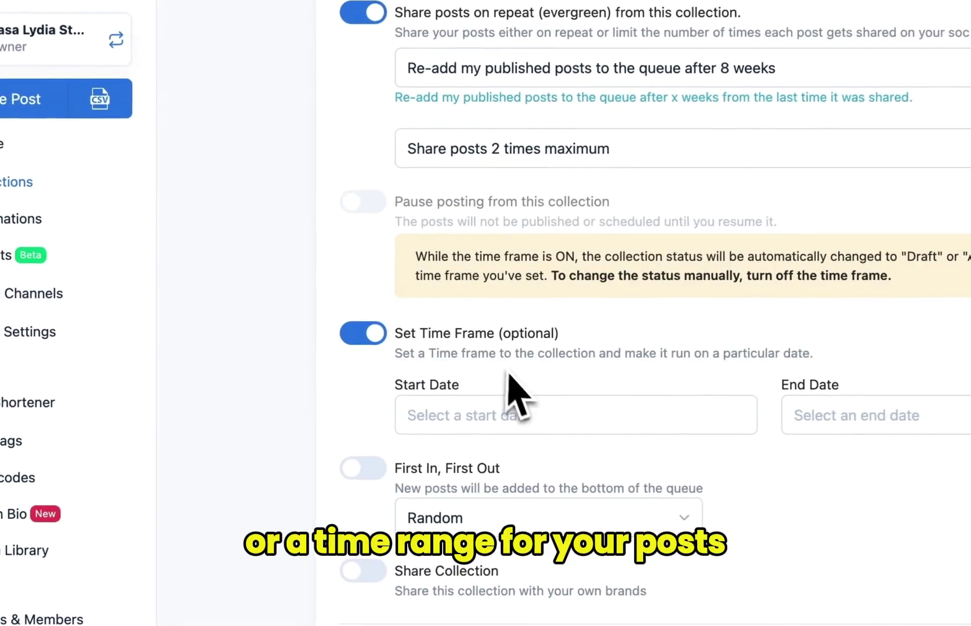
scroll(515, 394, down, 3)
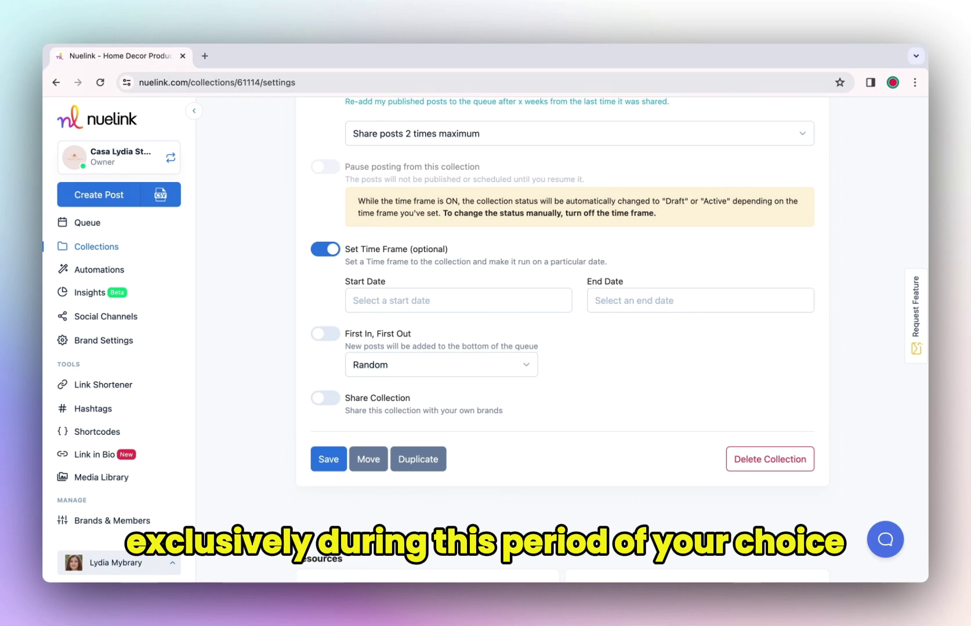
click(396, 248)
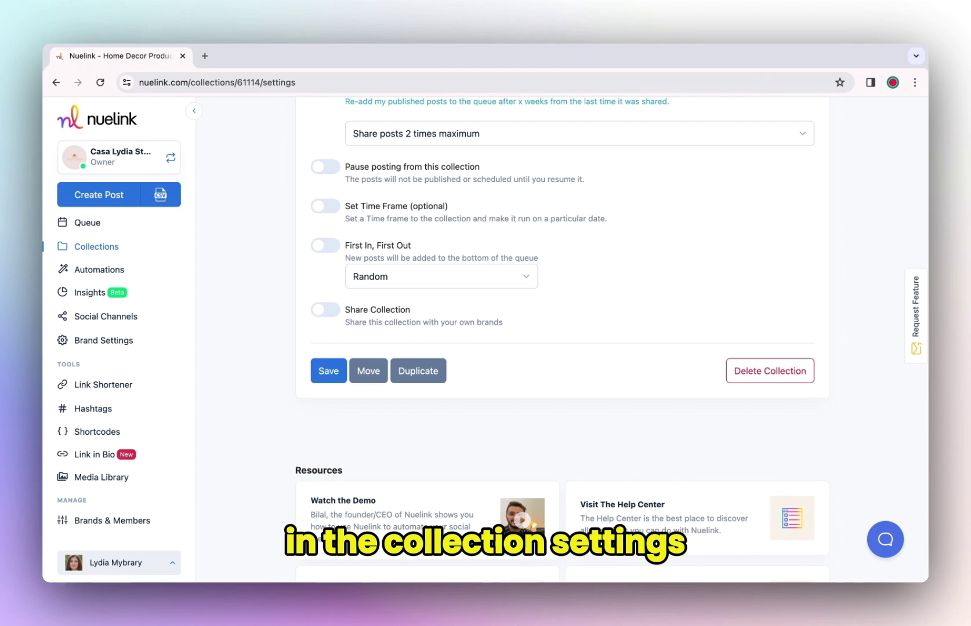
Try the First In, First Out (Default) posting order for the collection
click(432, 283)
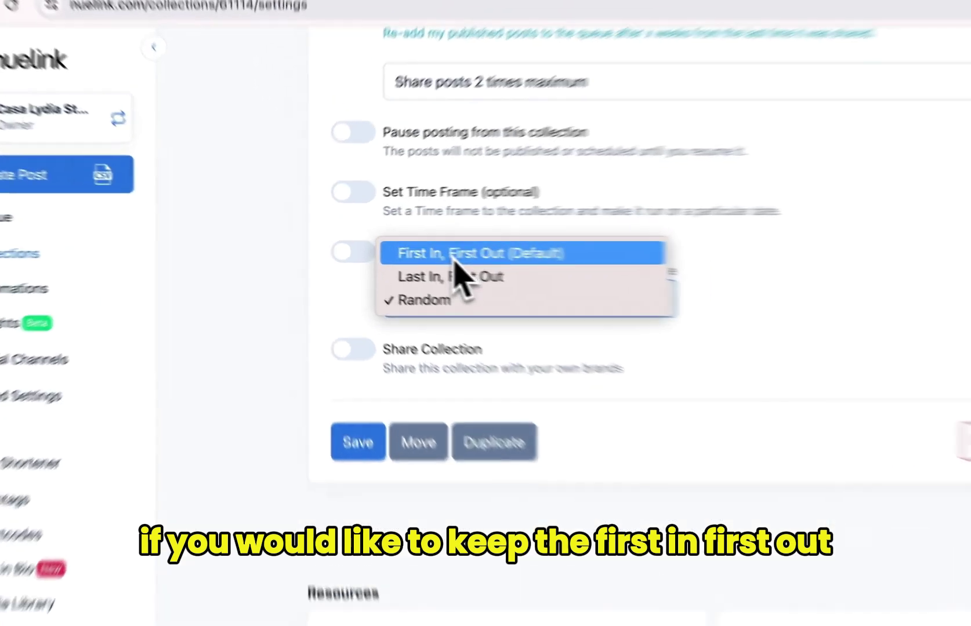
click(454, 259)
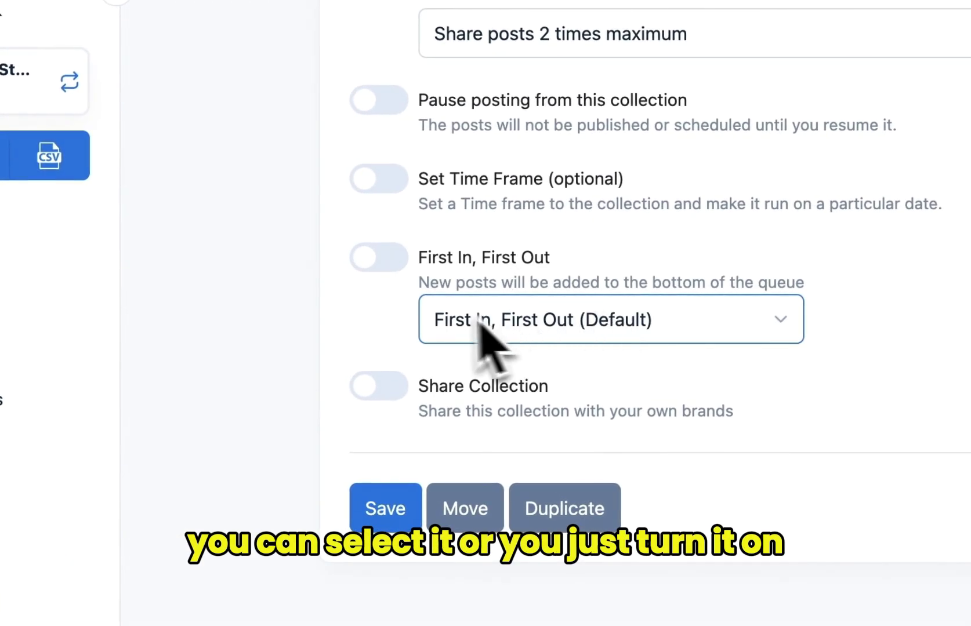
click(394, 262)
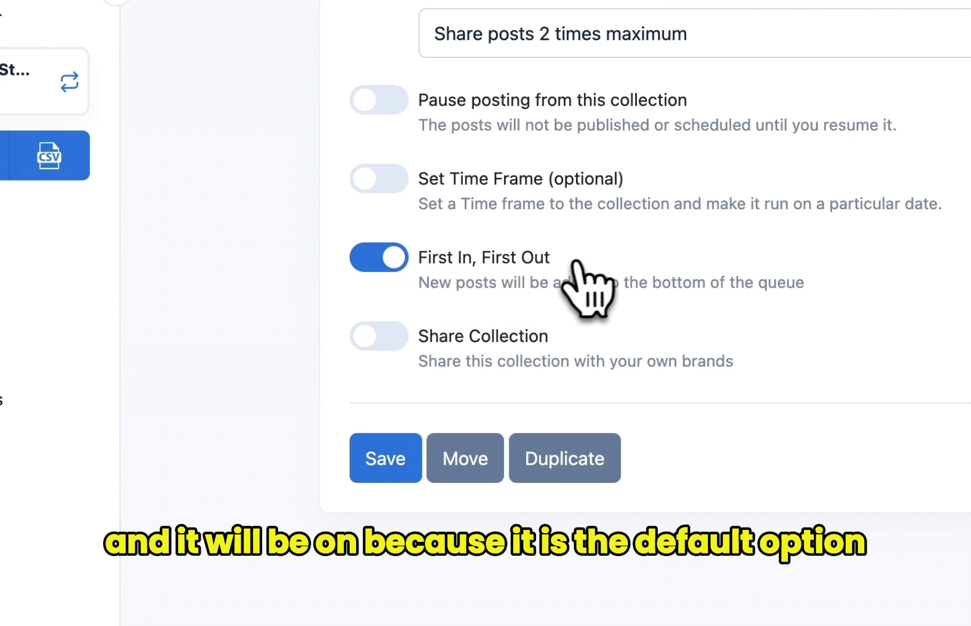
click(393, 258)
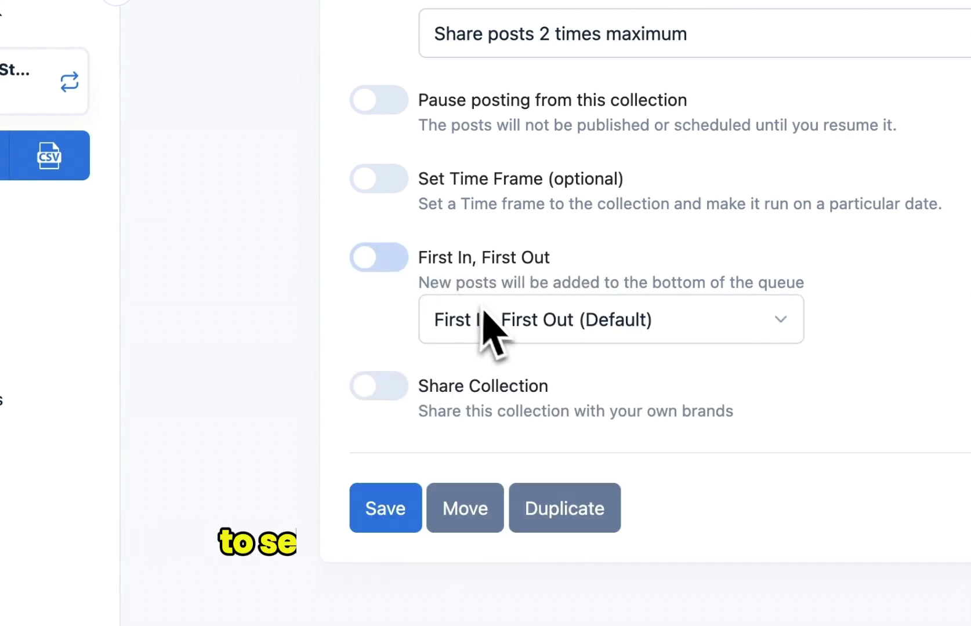
Set the posting order to Last In, First Out, share the collection with your own brands, and save the settings
click(484, 316)
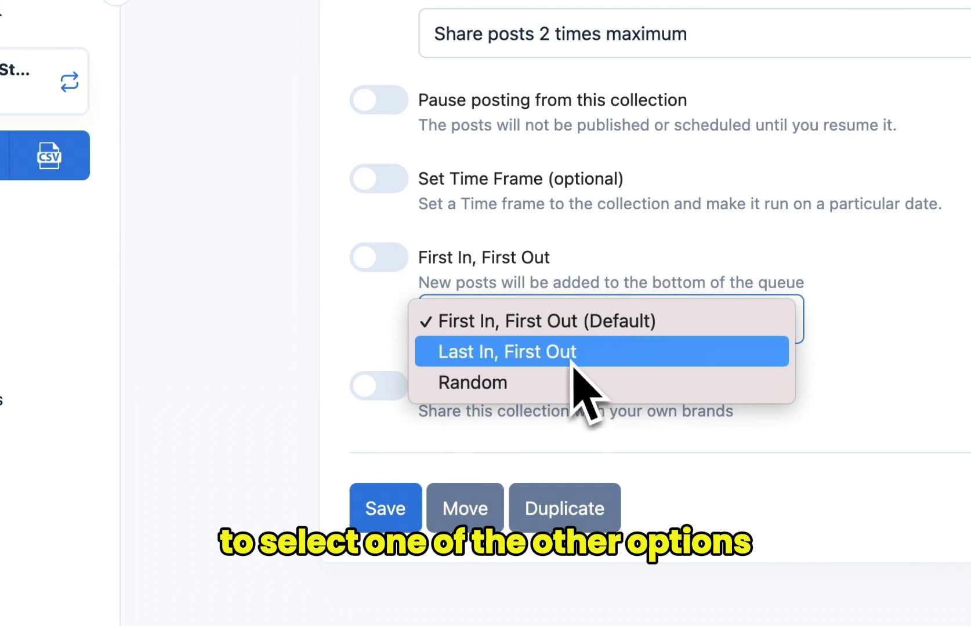
click(573, 355)
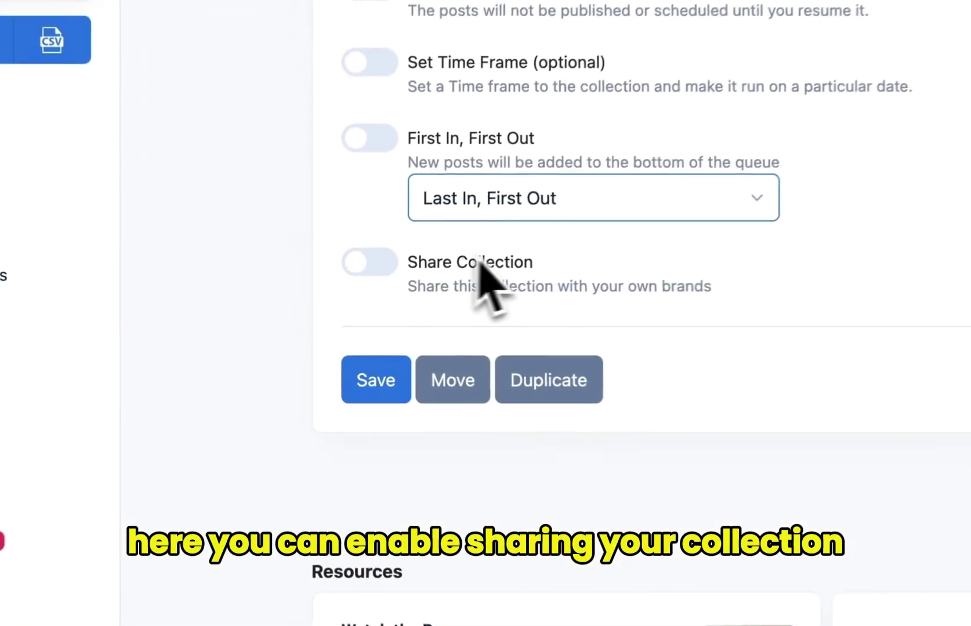
click(381, 271)
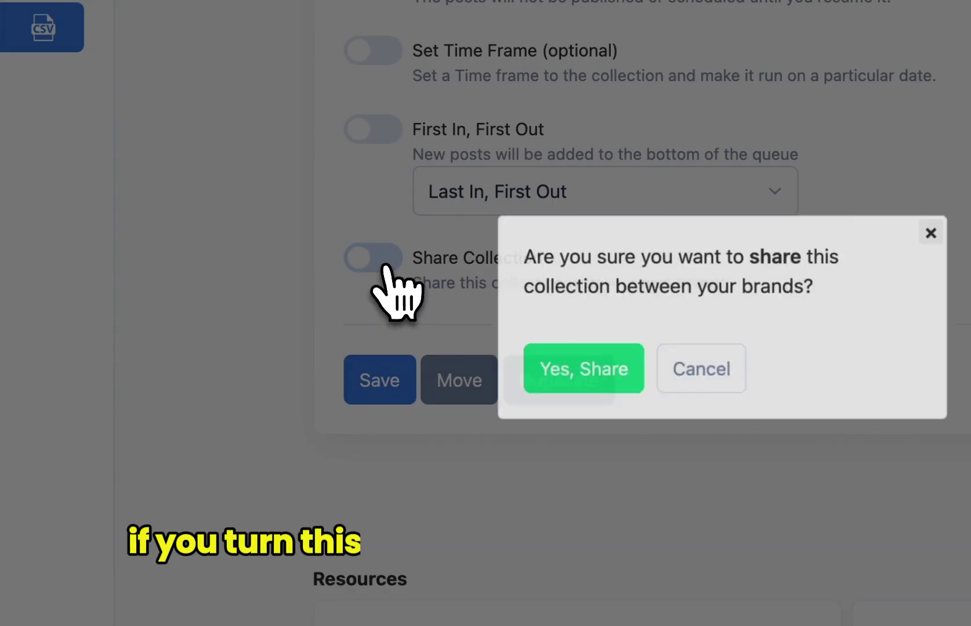
click(539, 384)
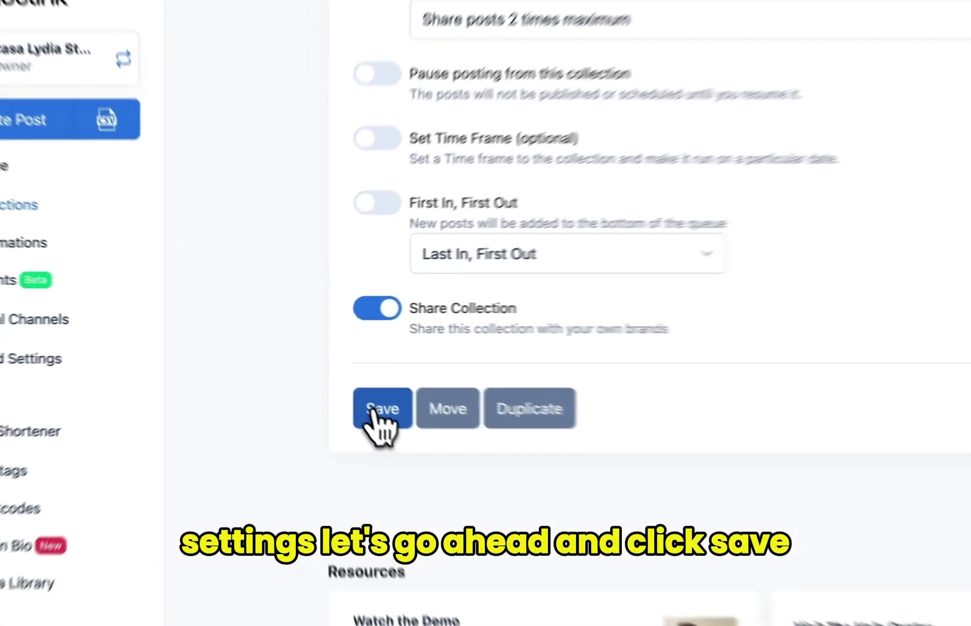
click(327, 373)
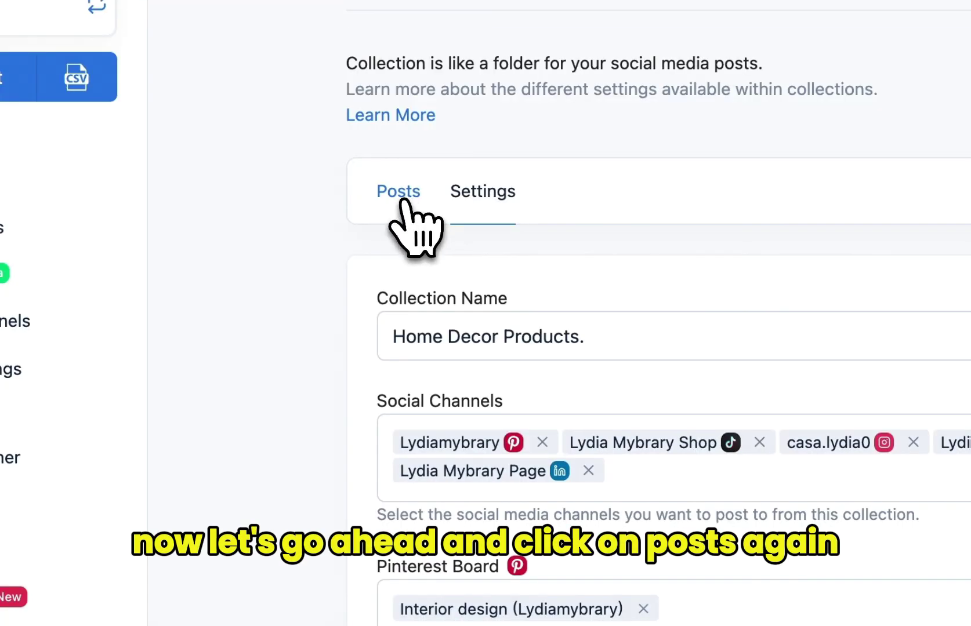
View the collection's posts, then return to the Collections overview and check the shared marker on Home Decor Products
click(402, 197)
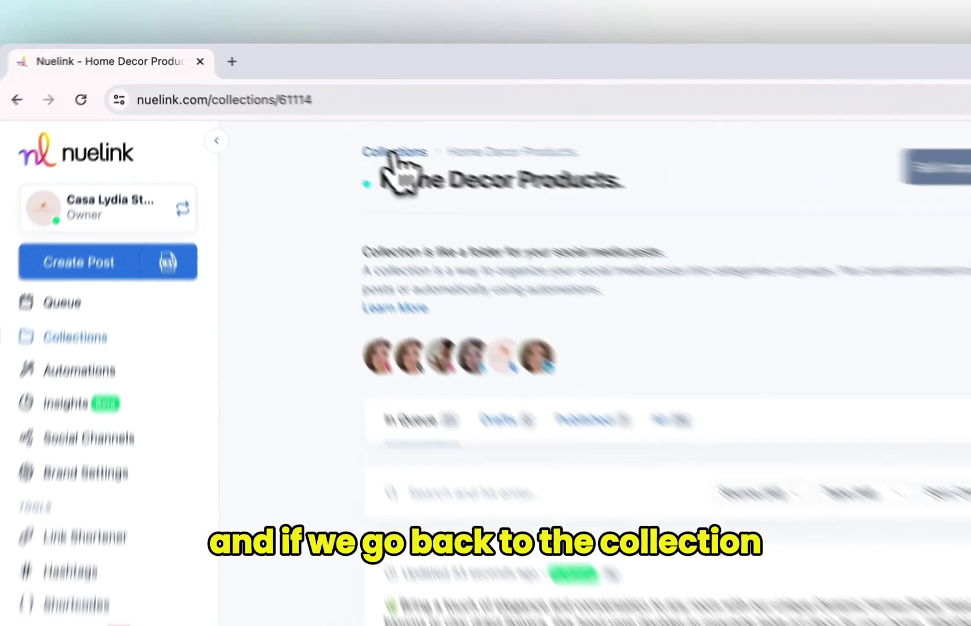
click(317, 118)
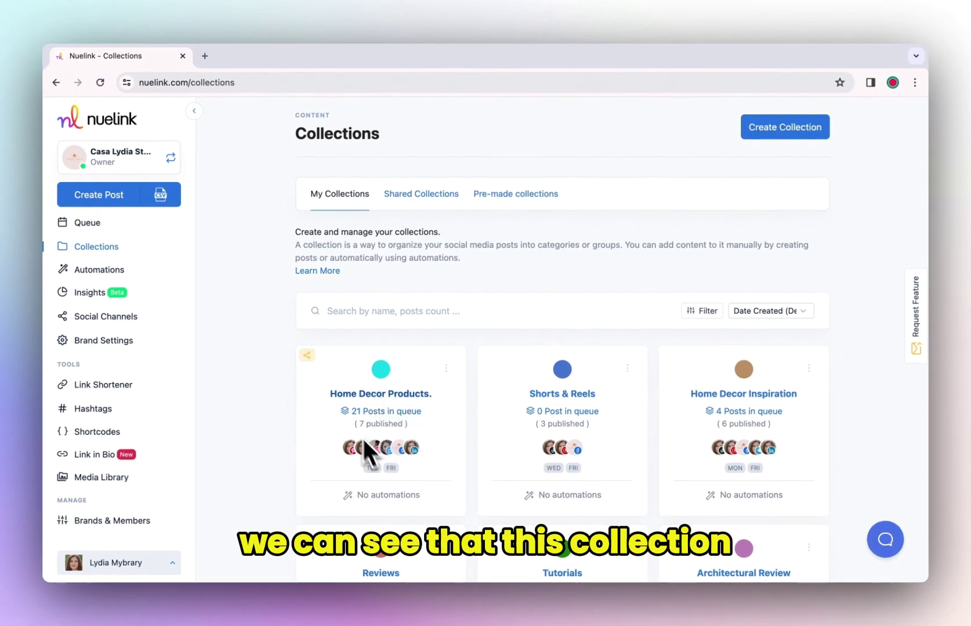
mouse_move(305, 358)
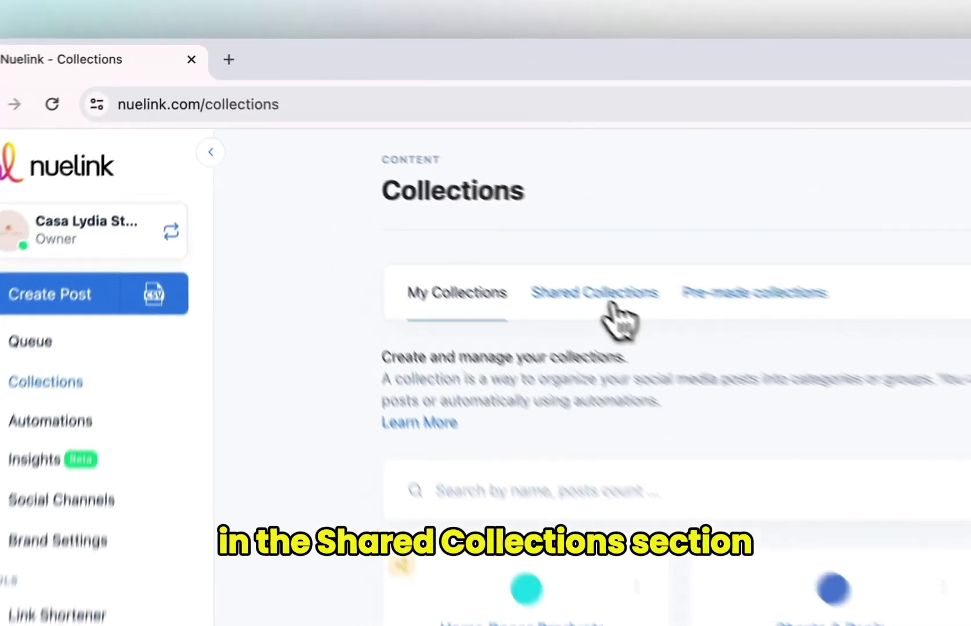
click(430, 197)
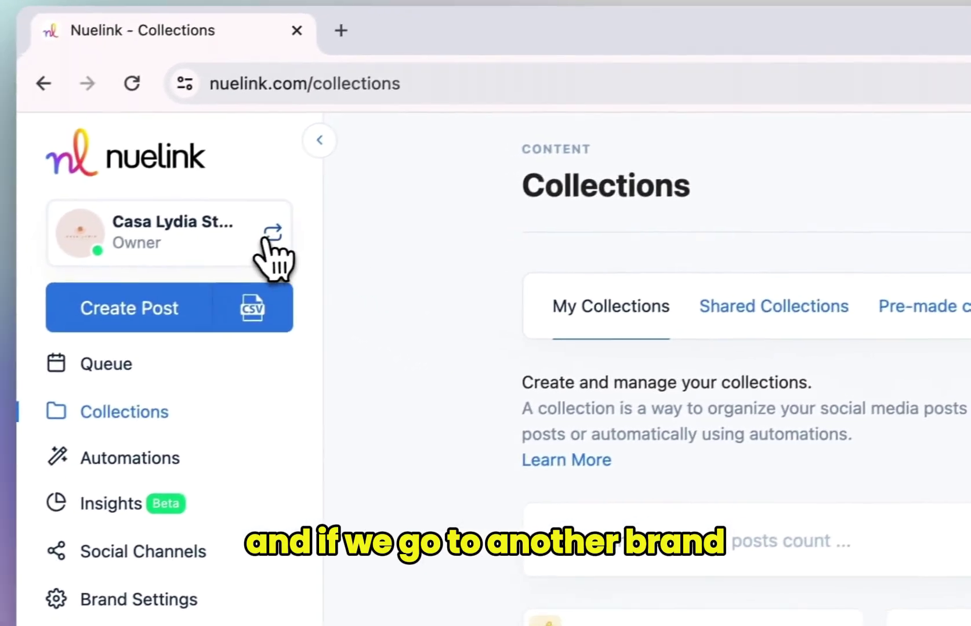
Switch to the Mary Rose Shop brand and open its shared collections
click(171, 265)
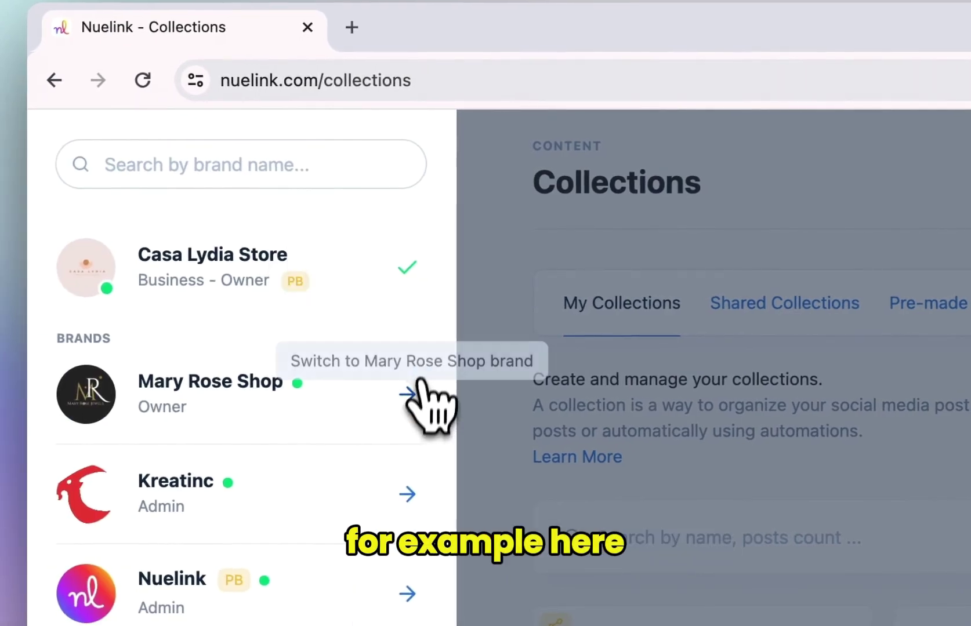
click(408, 394)
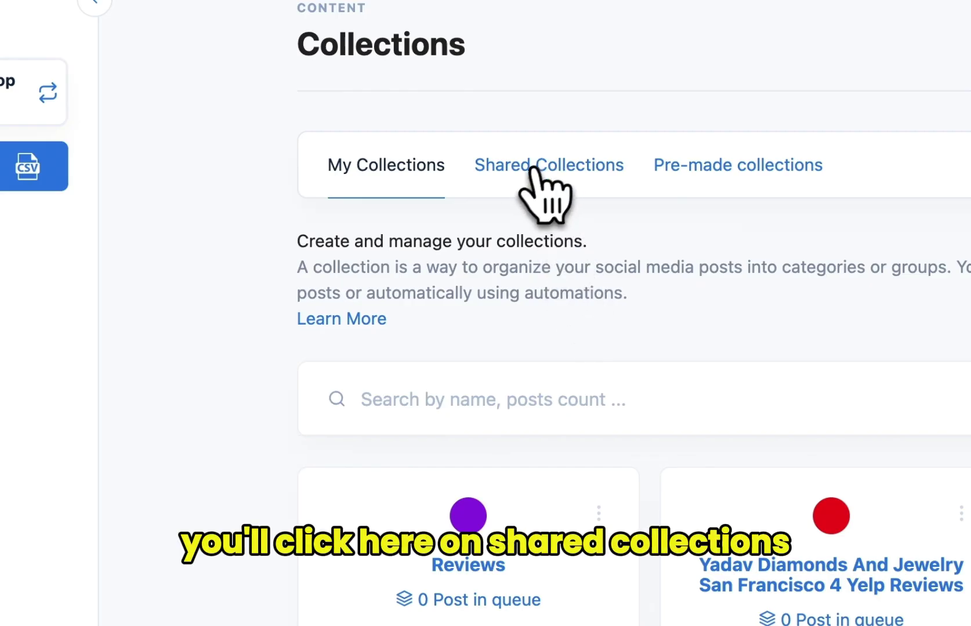
click(584, 203)
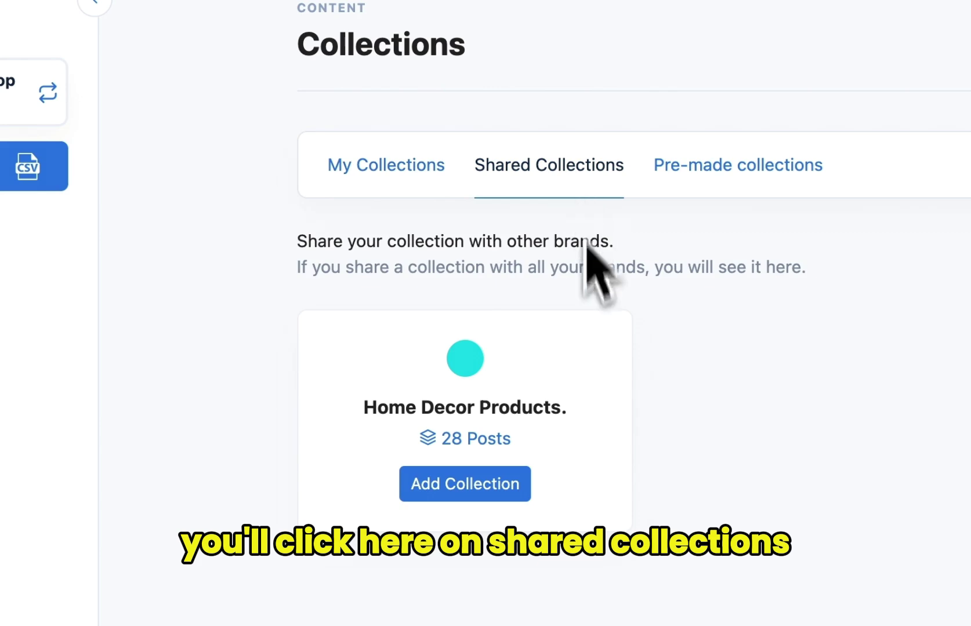
Start adding the shared Home Decor Products. collection and assign the brand's Twitter, TikTok, Instagram and Facebook page channels
click(484, 492)
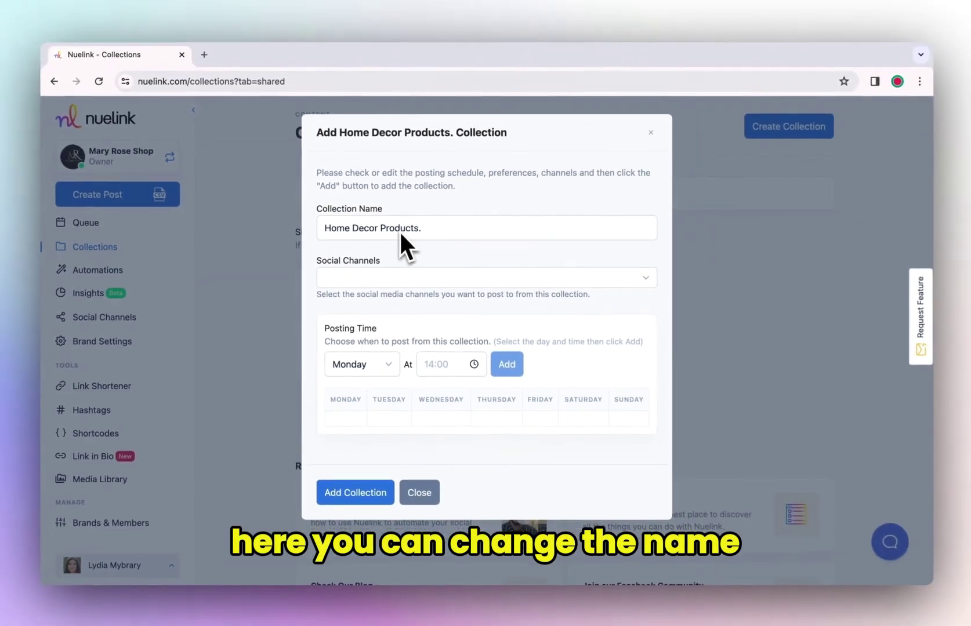
click(446, 321)
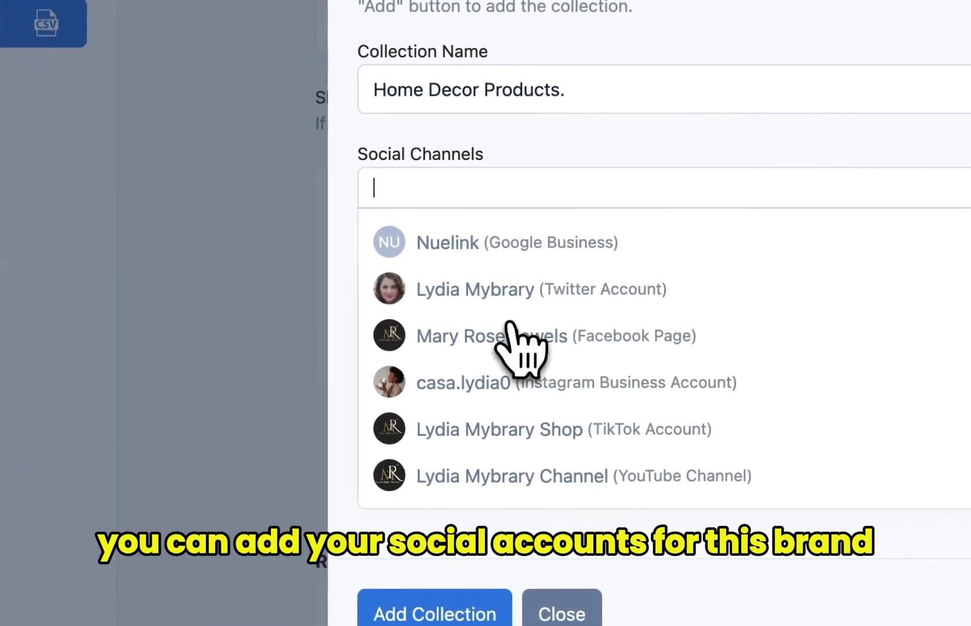
click(529, 288)
click(566, 392)
click(548, 344)
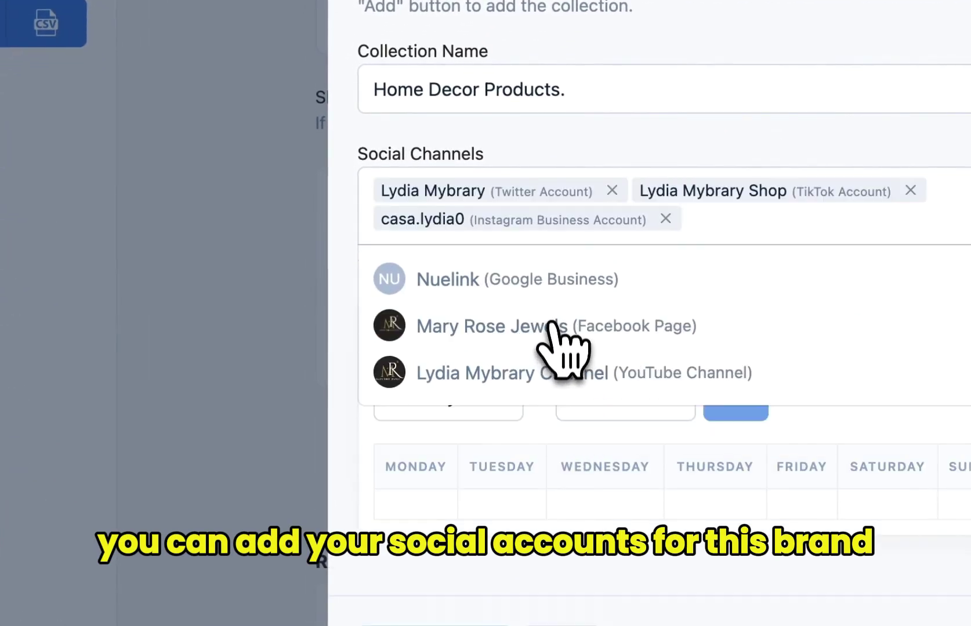
click(556, 325)
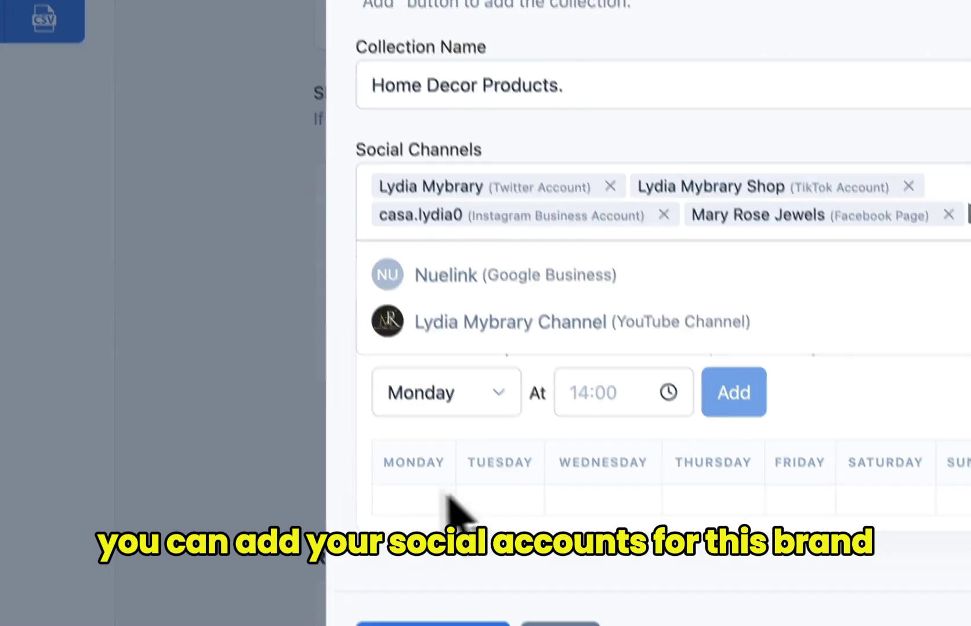
Schedule posting times on Wednesday and Sunday for the shared collection and add it to the brand
click(456, 510)
click(493, 397)
click(371, 261)
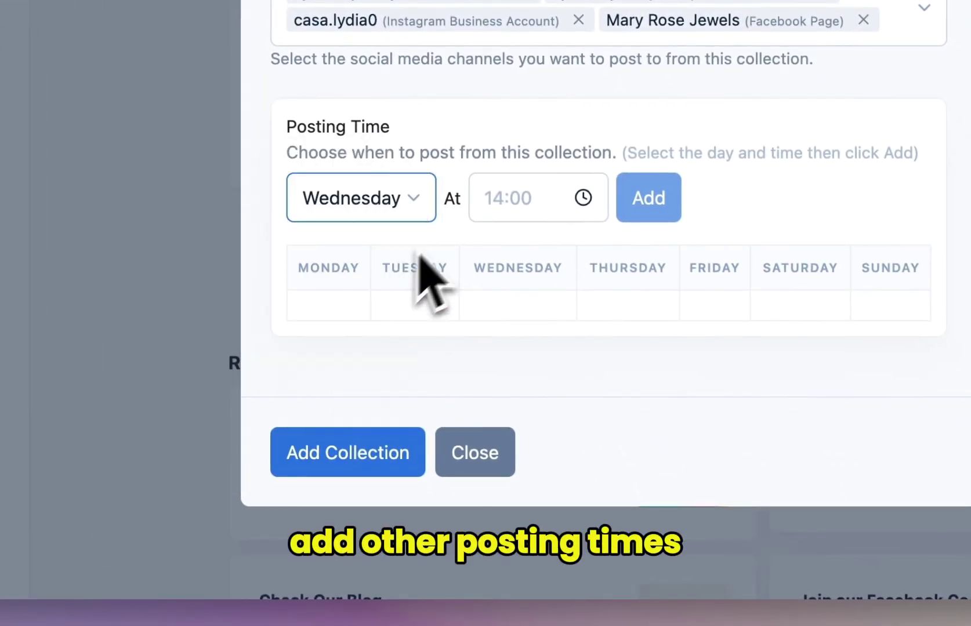
click(498, 210)
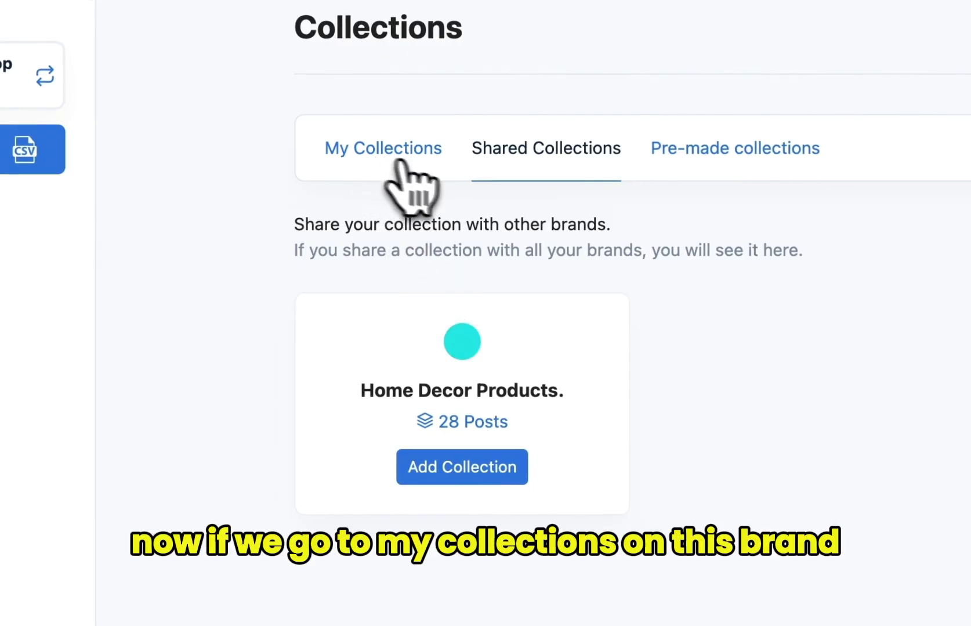
Open Home Decor Products. from the brand's own collections and review its queued posts, images and captions
click(357, 164)
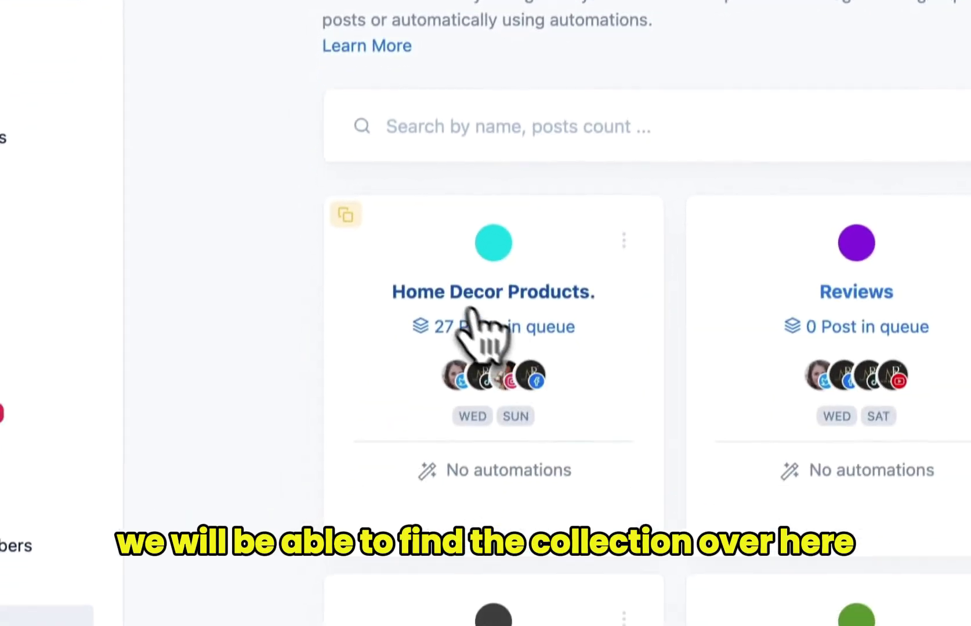
click(543, 284)
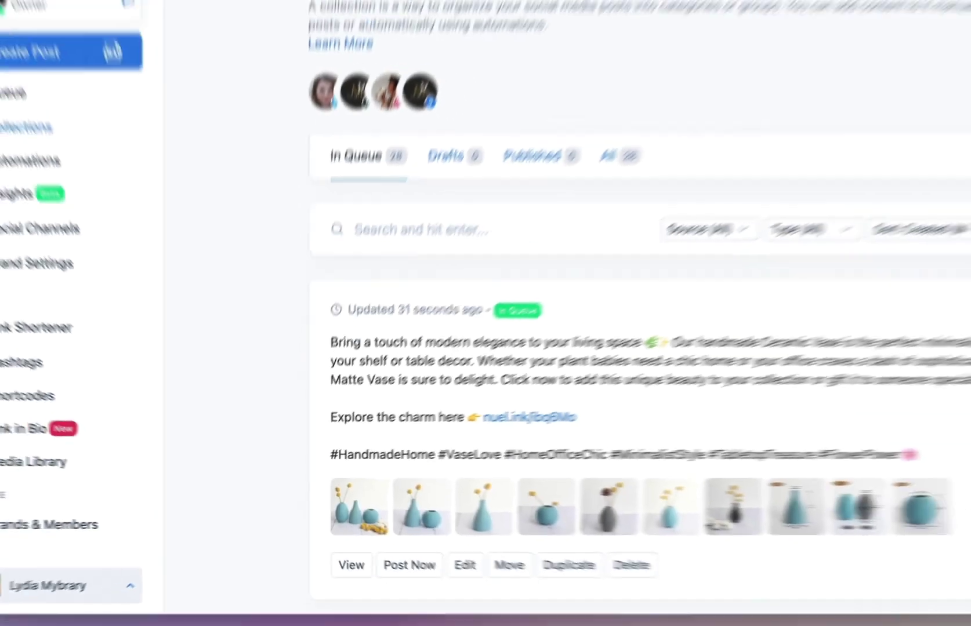
scroll(396, 422, down, 5)
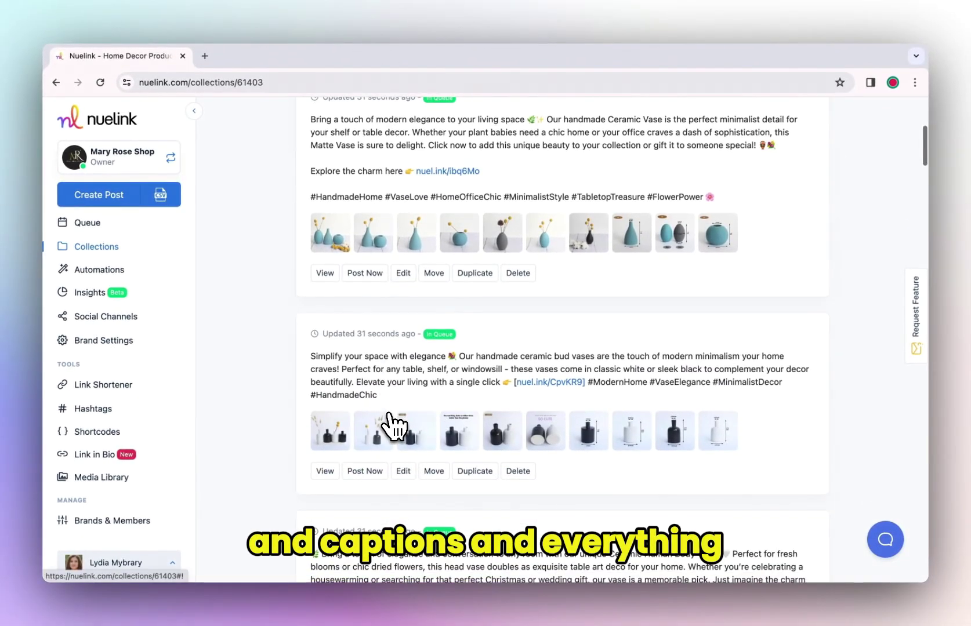
scroll(396, 426, down, 5)
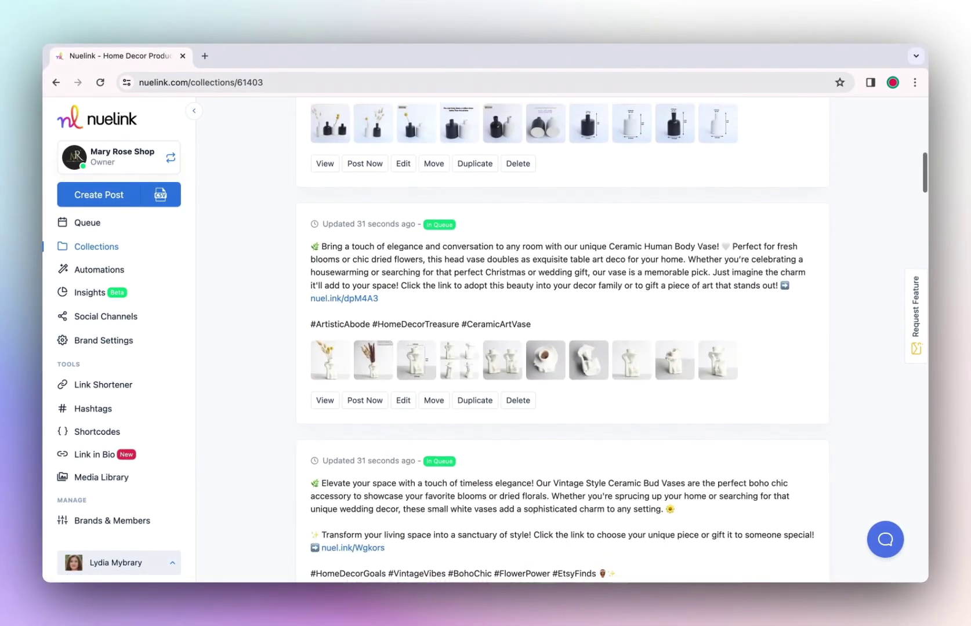
Switch to the Casa Lydia Store brand and show the available actions for its Home Decor Products. collection
click(170, 157)
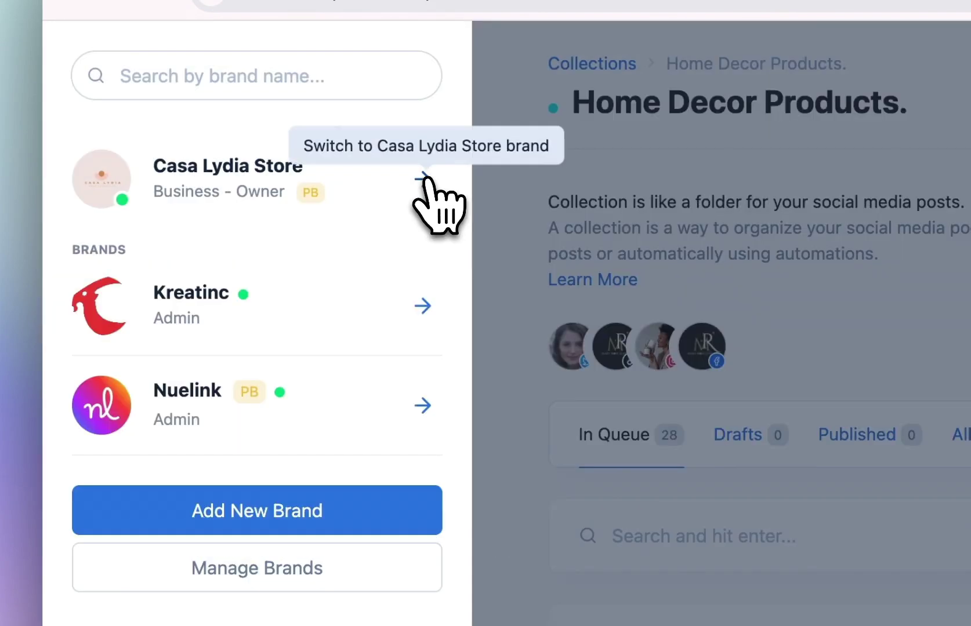
click(422, 179)
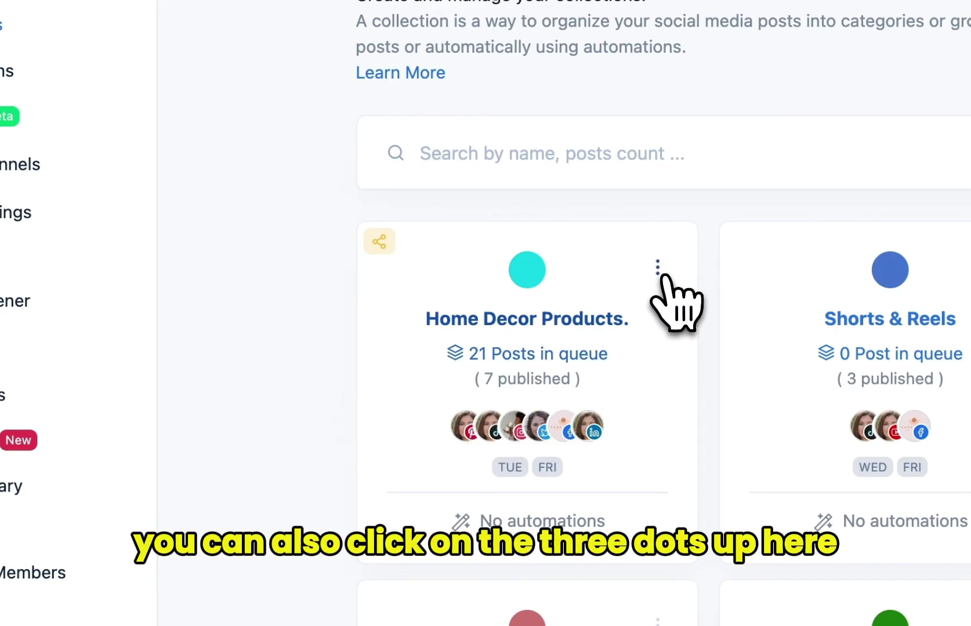
click(657, 267)
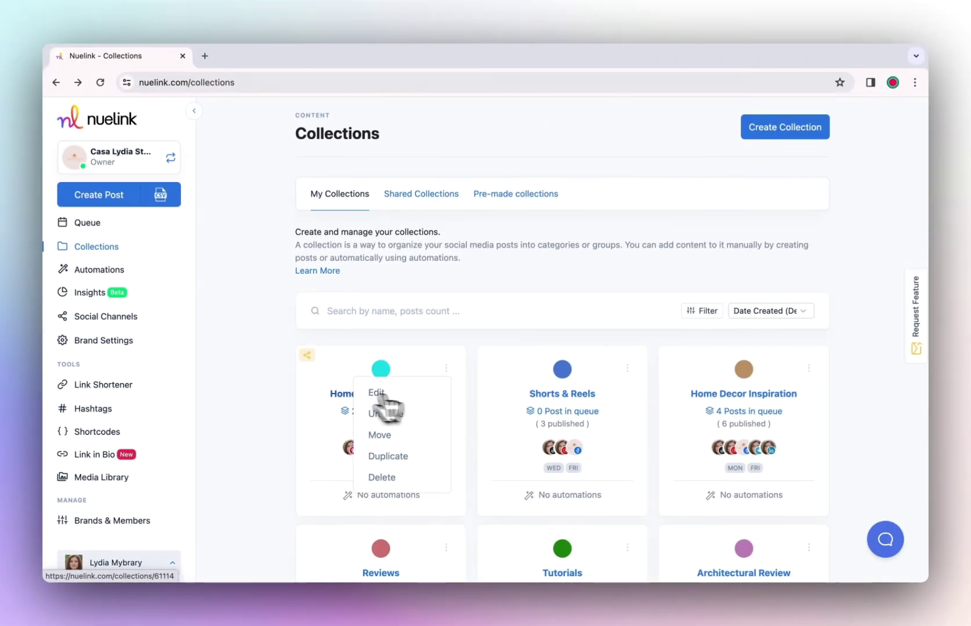
Pause posting from the Home Decor Products. collection in its settings and save the update
click(329, 406)
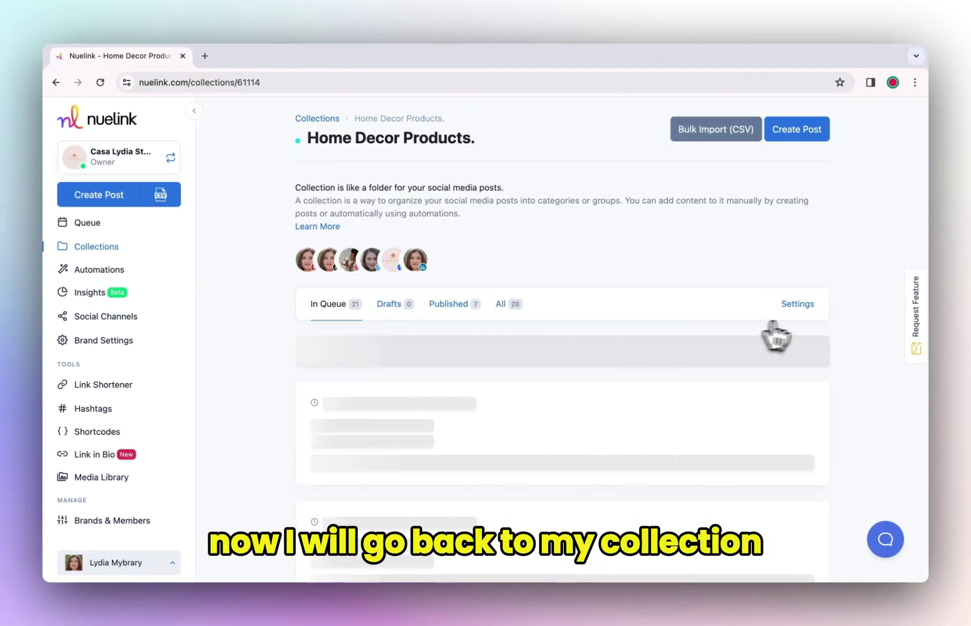
click(798, 307)
scroll(554, 405, down, 5)
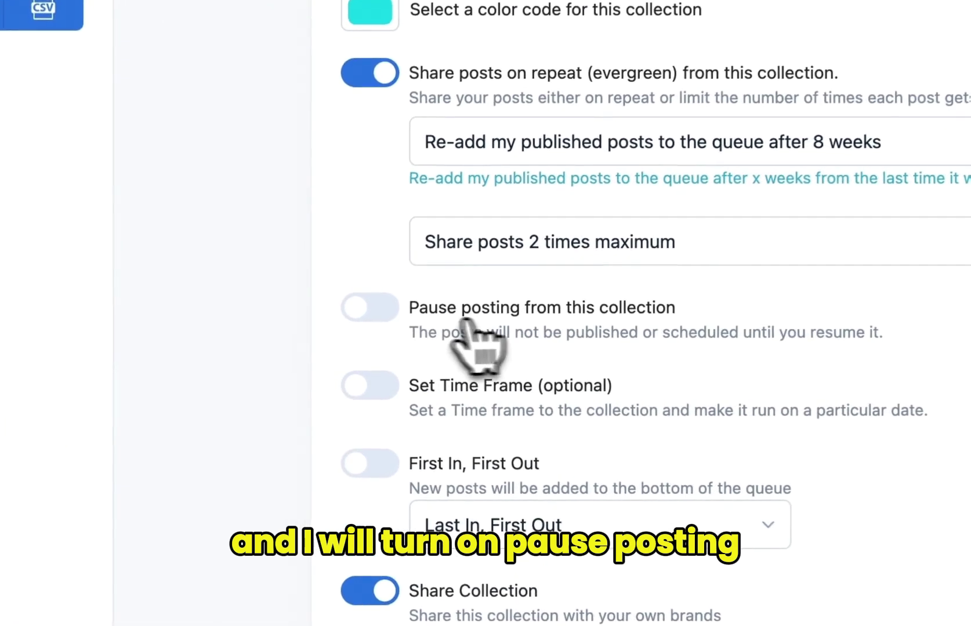
click(325, 346)
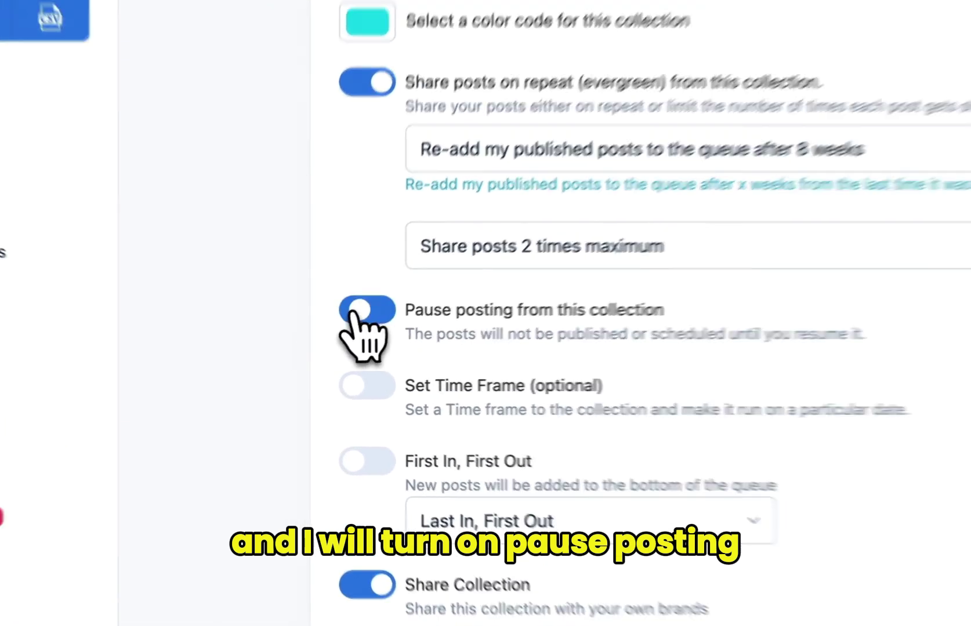
click(334, 570)
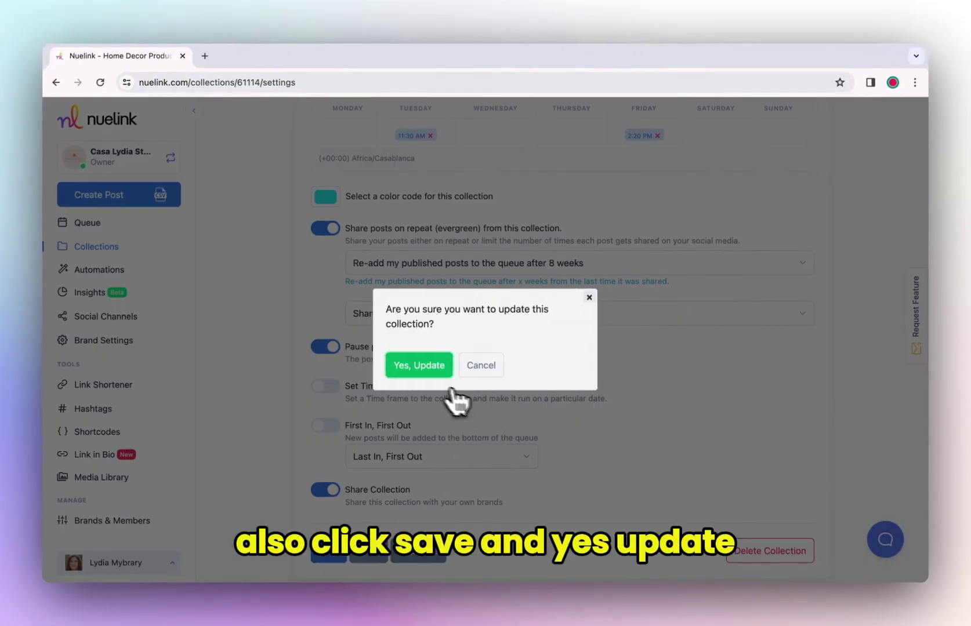
click(426, 372)
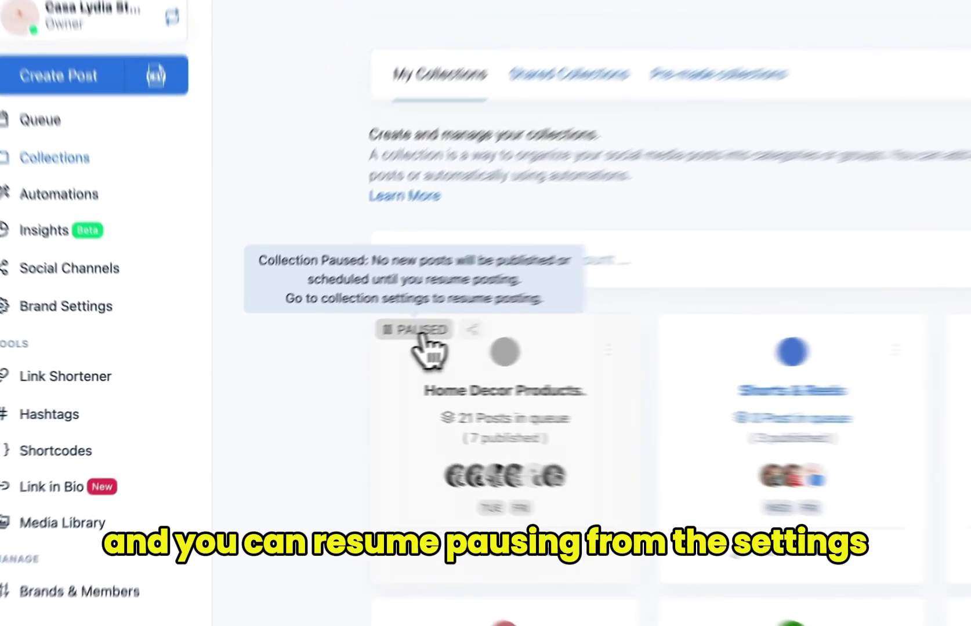
Resume posting from the paused Home Decor Products. collection by turning off its pause setting and saving the update
click(327, 356)
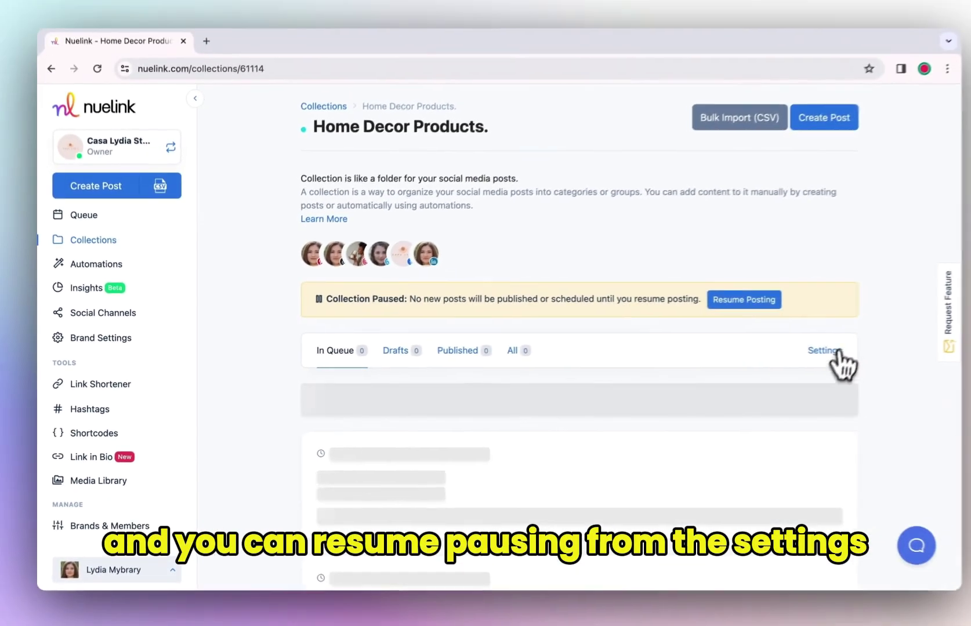
click(835, 362)
scroll(505, 401, down, 5)
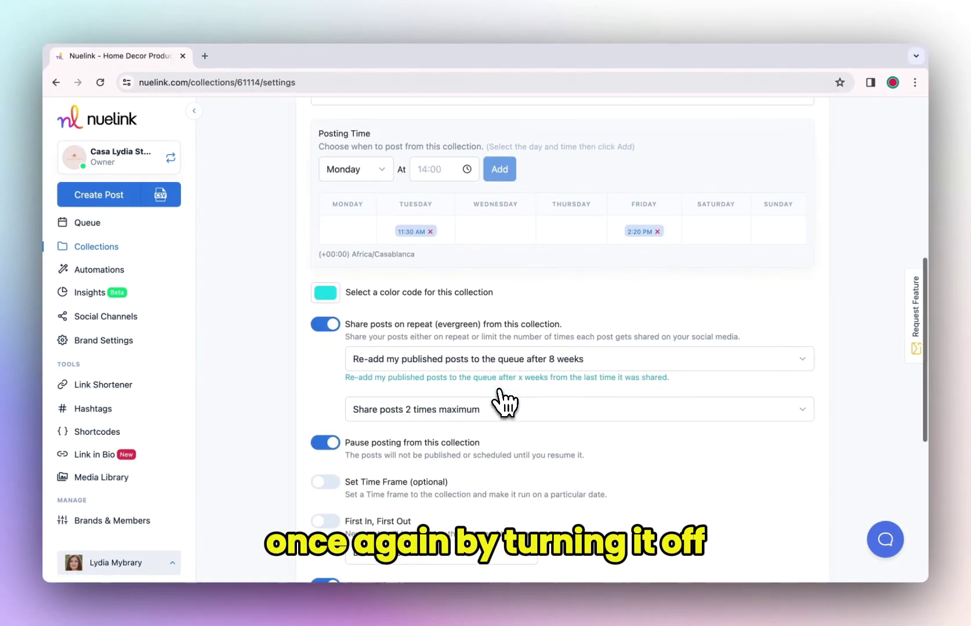
scroll(324, 440, down, 4)
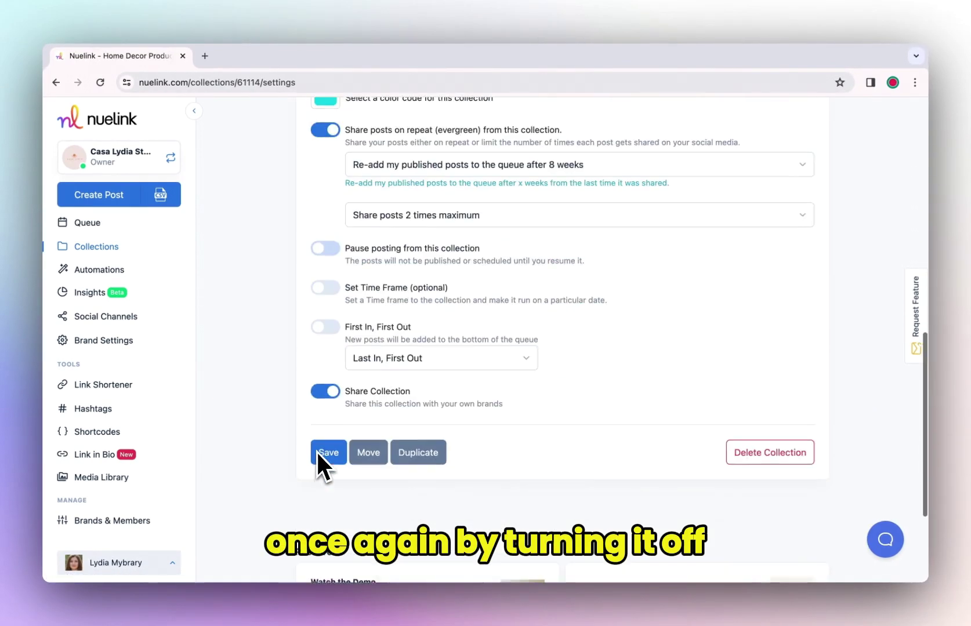
click(329, 412)
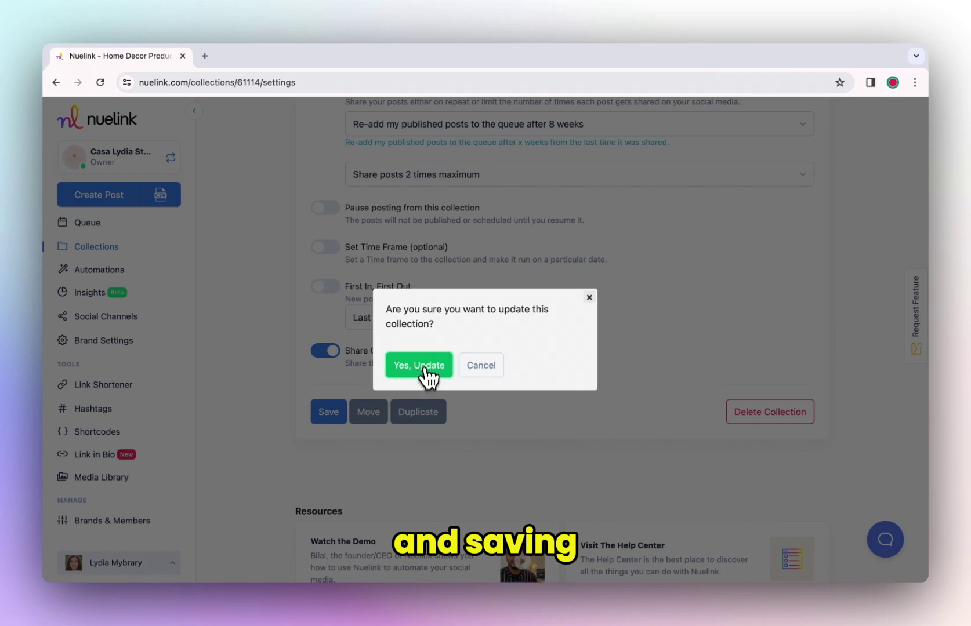
click(424, 368)
Review the scheduled dates and times of the queued posts in the Home Decor Products. collection
scroll(396, 397, down, 3)
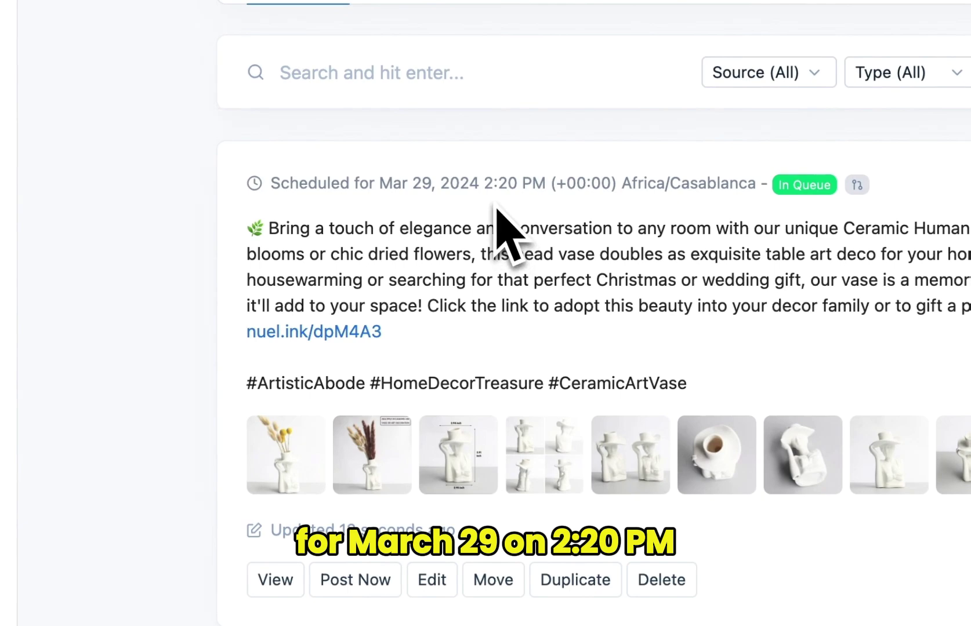
scroll(563, 316, down, 3)
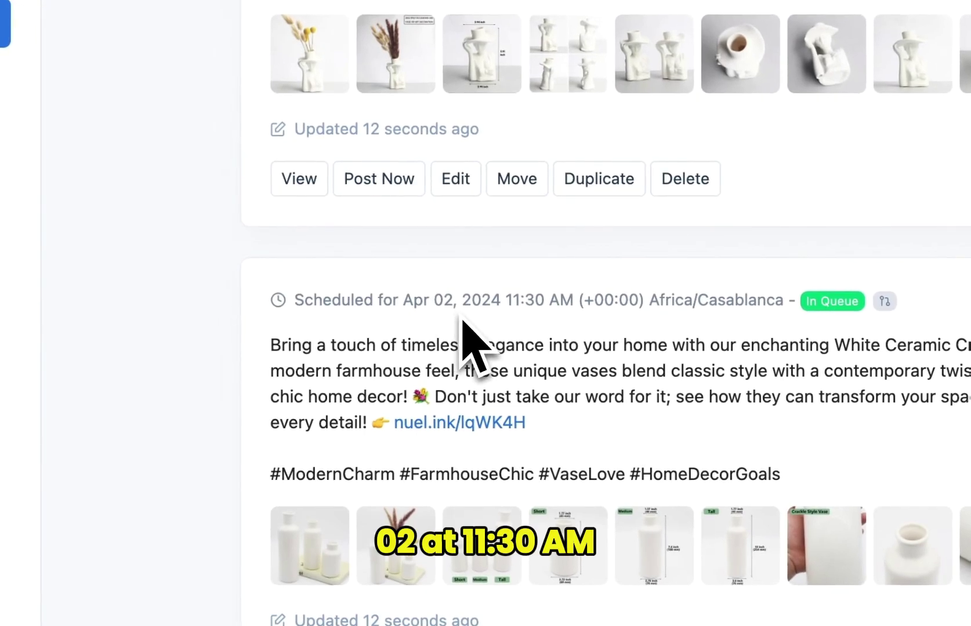
scroll(560, 348, down, 5)
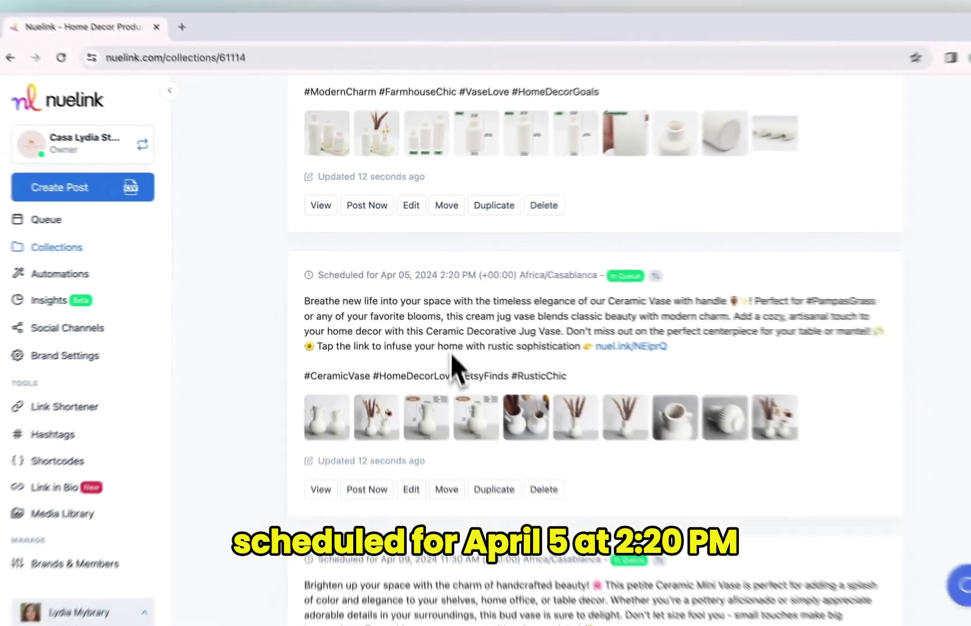
scroll(440, 359, down, 10)
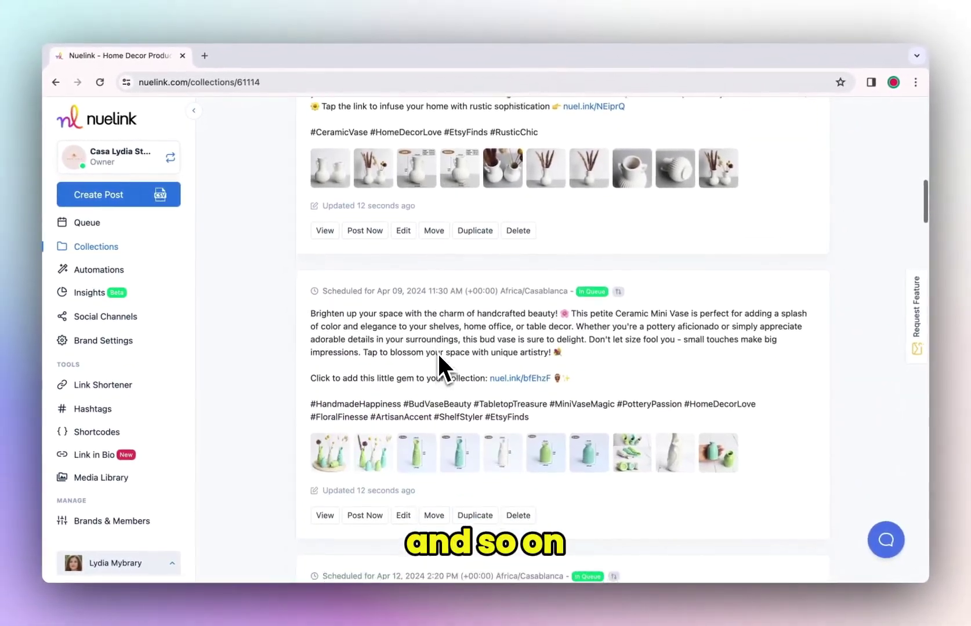
scroll(437, 353, down, 6)
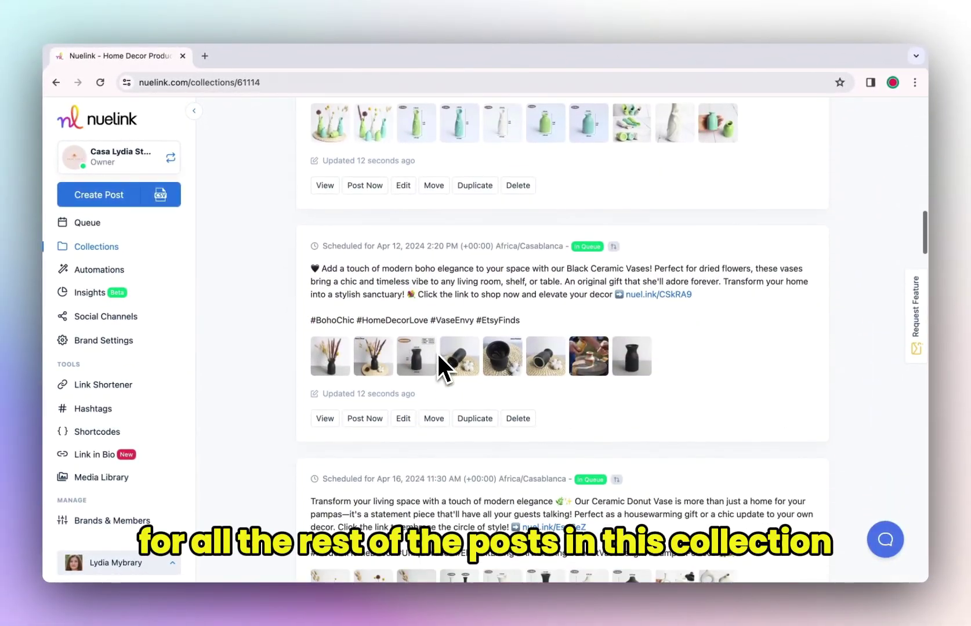
scroll(437, 352, down, 2)
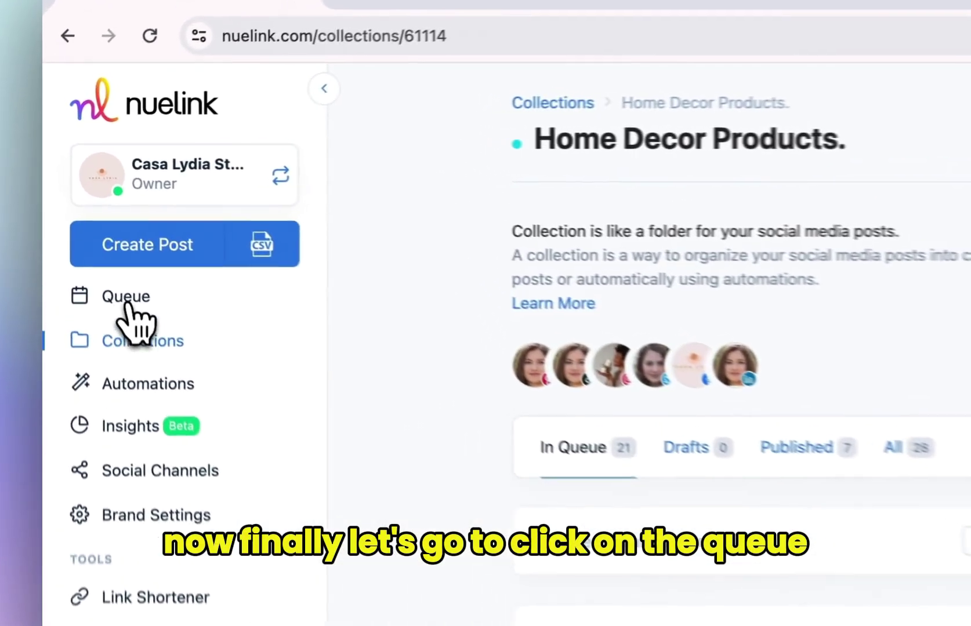
Open the brand's queue calendar and examine the upcoming Home Decor Products. posts at the end of March and start of April
click(86, 226)
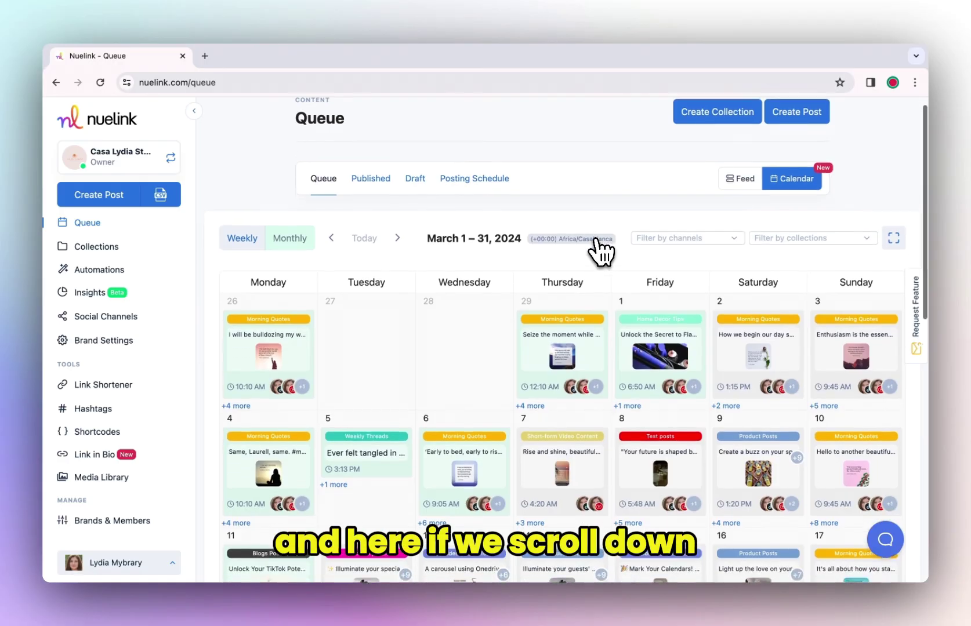
scroll(601, 251, down, 5)
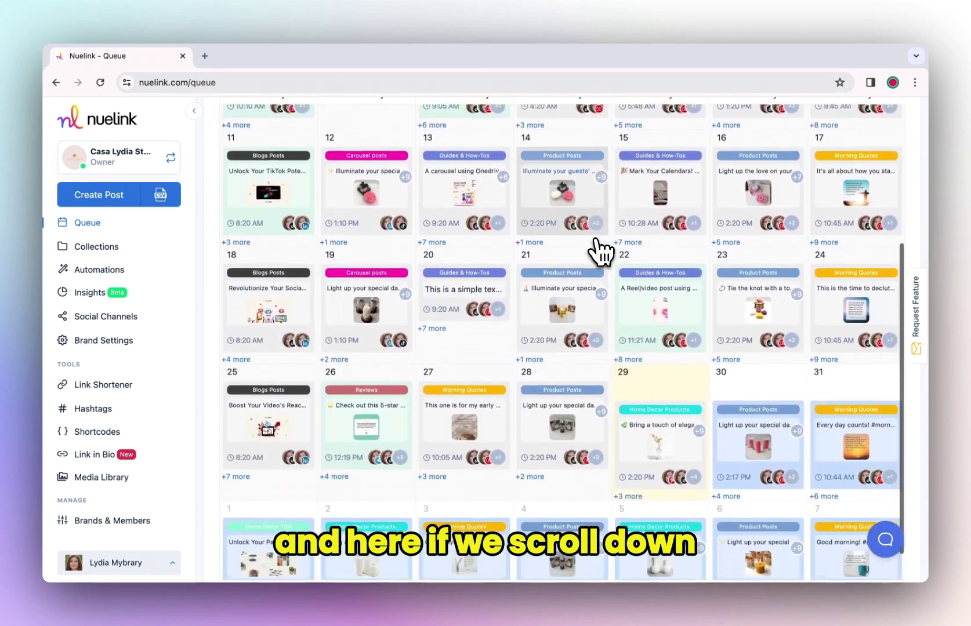
scroll(600, 250, down, 3)
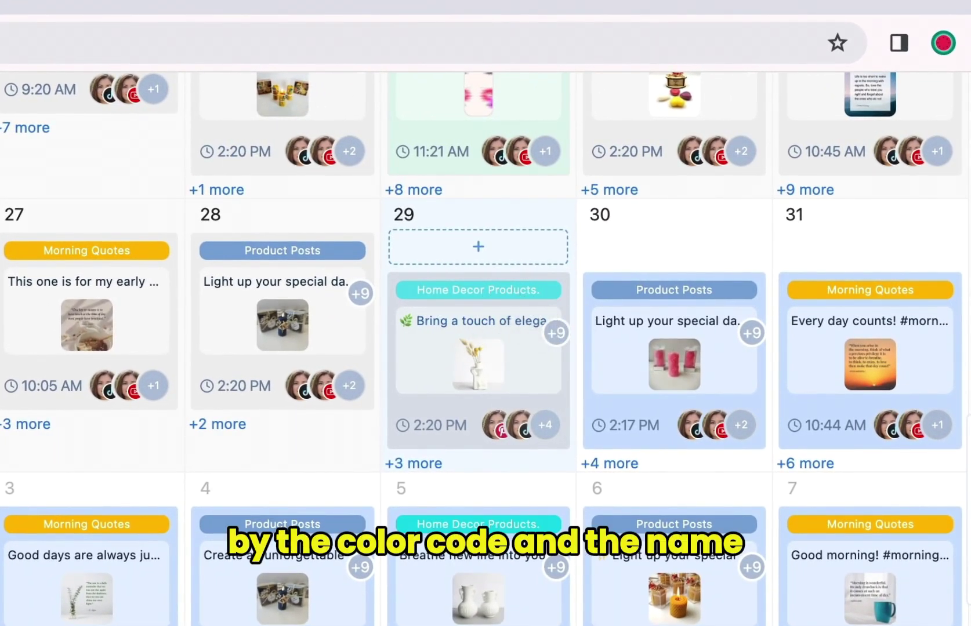
mouse_move(488, 323)
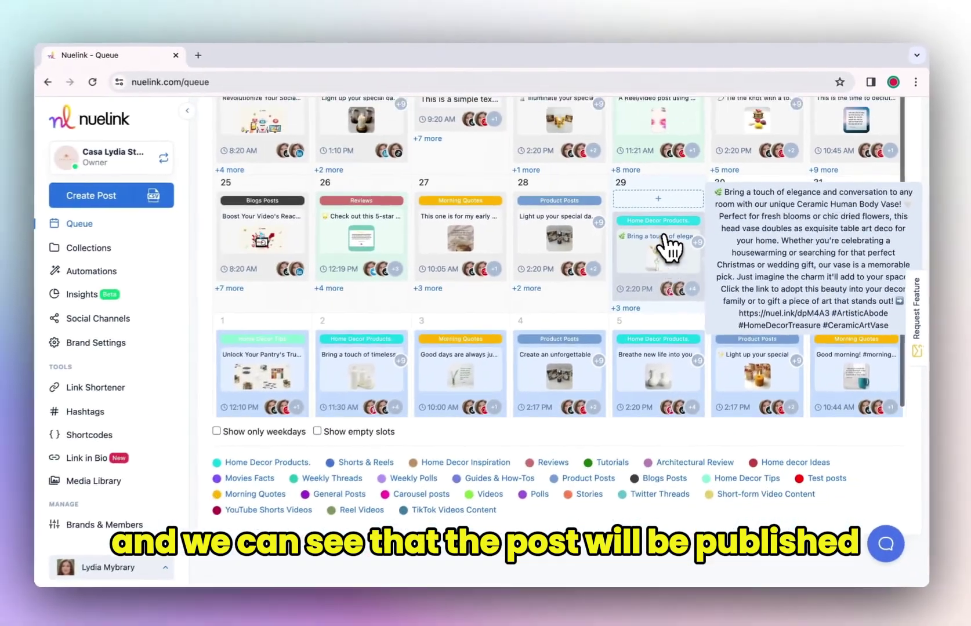
scroll(669, 247, down, 2)
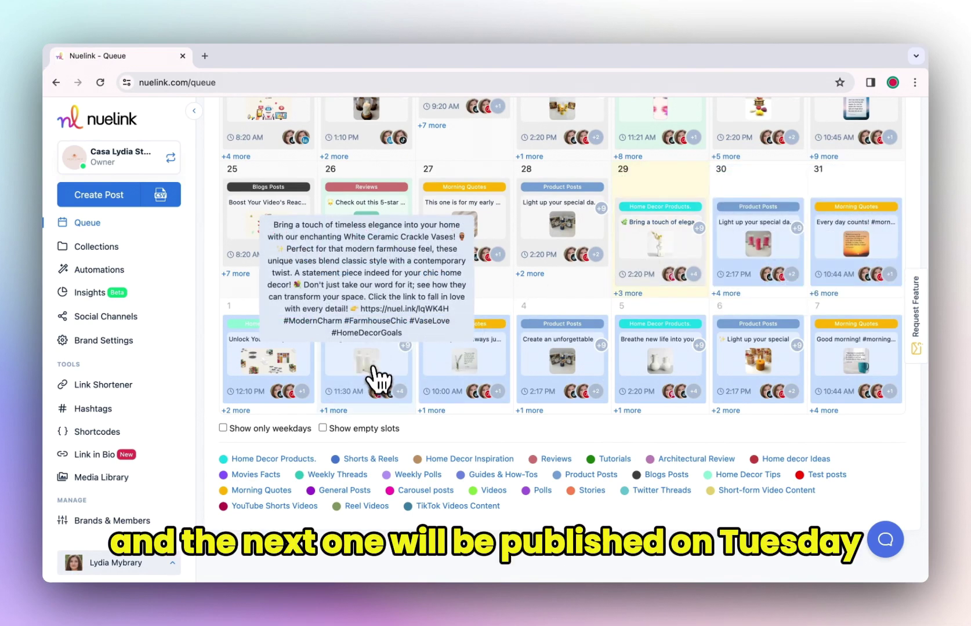
mouse_move(684, 361)
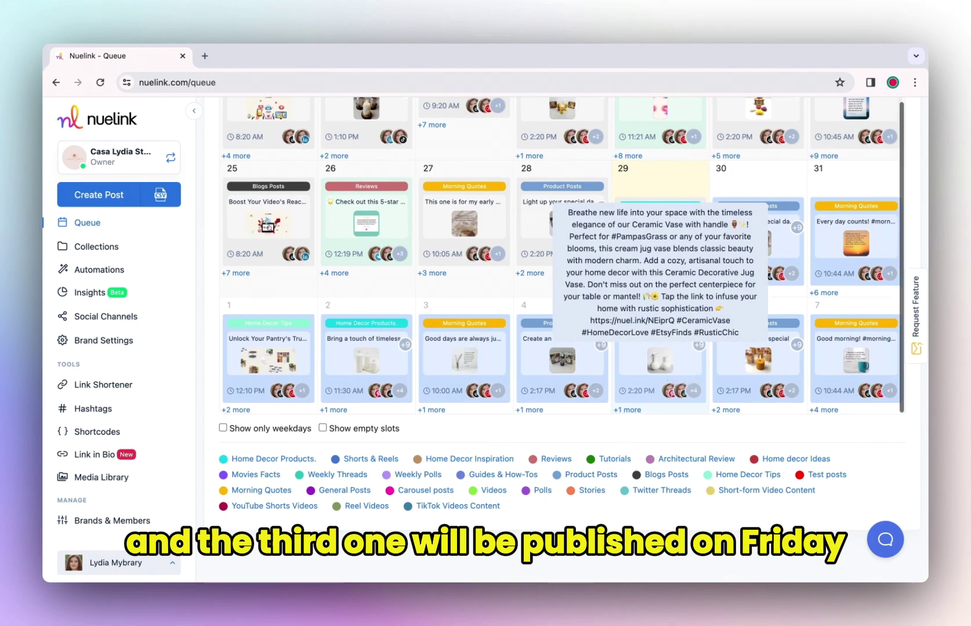
Advance the queue calendar to April 2024 and look over the Home Decor Products. posts scheduled that month
scroll(682, 377, up, 6)
scroll(678, 374, up, 5)
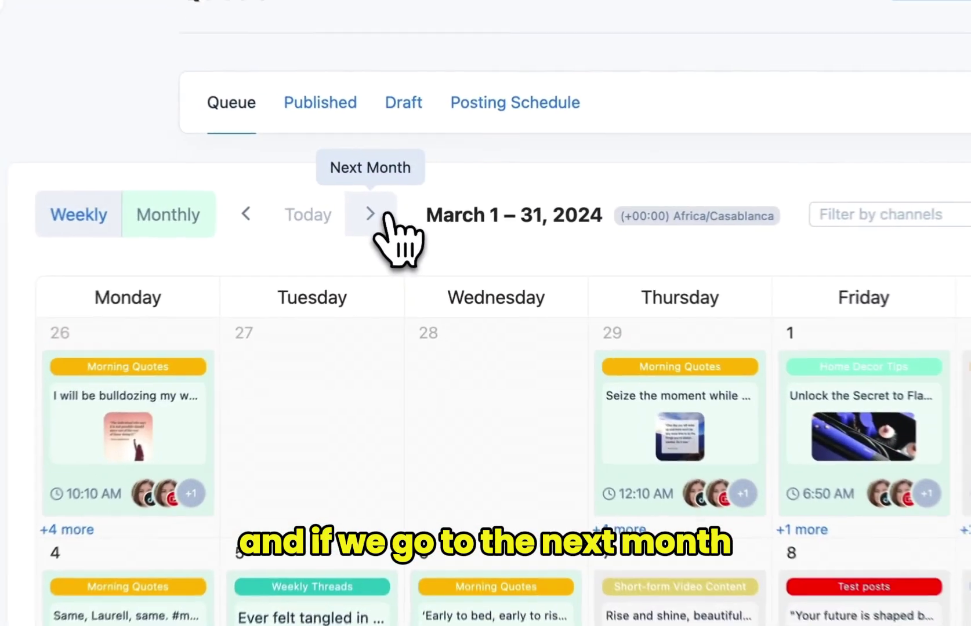
click(384, 217)
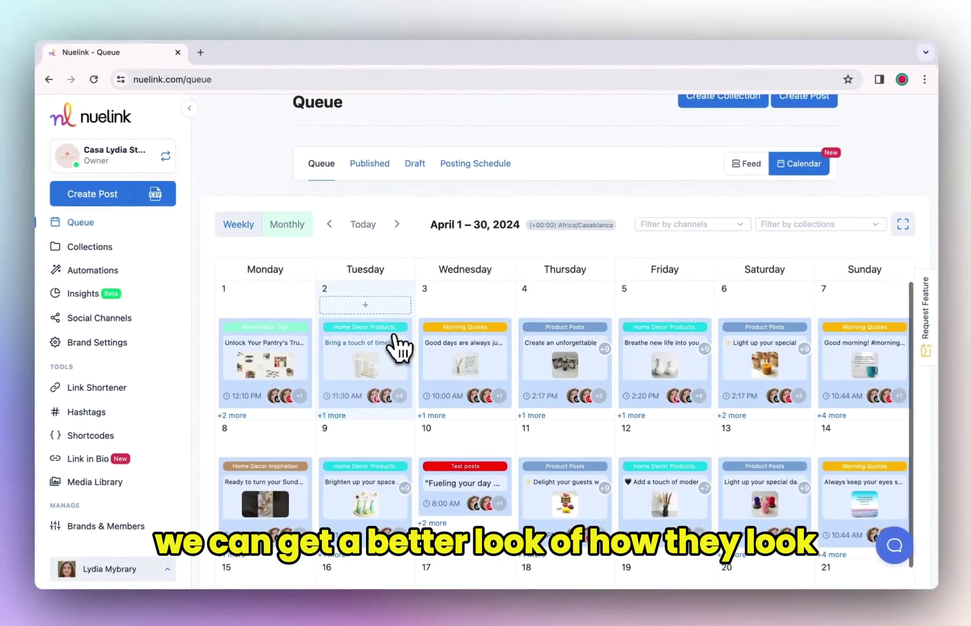
scroll(481, 290, down, 5)
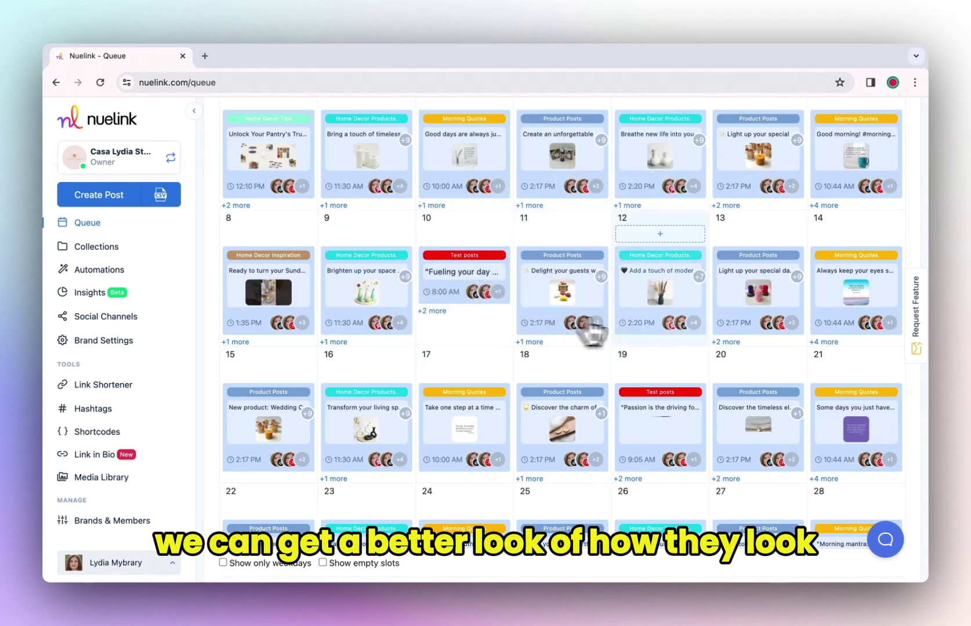
Change the queue to feed view and examine the first scheduled Home Decor Products. post
scroll(653, 452, up, 3)
scroll(650, 456, up, 2)
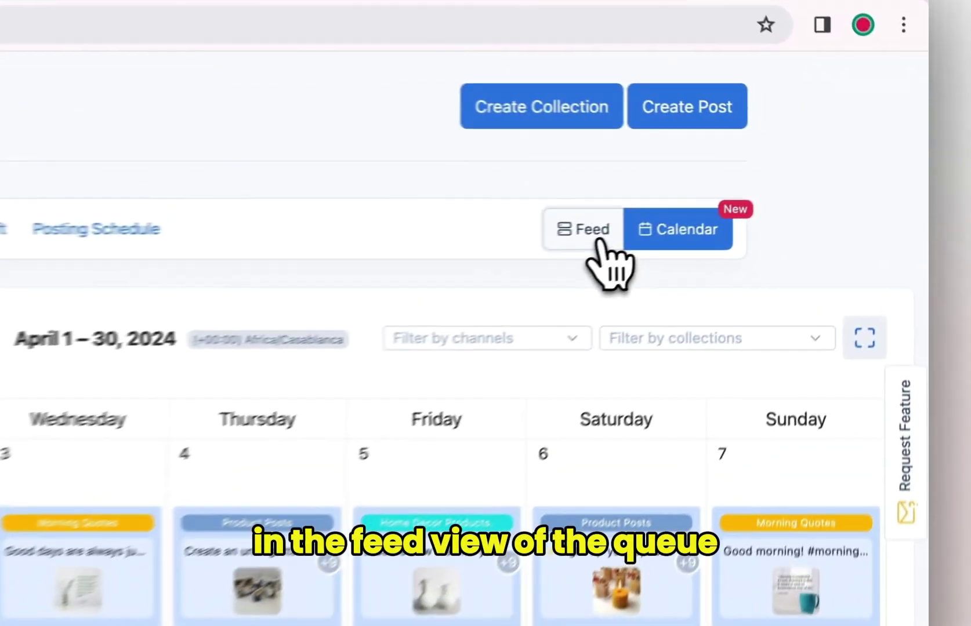
click(749, 198)
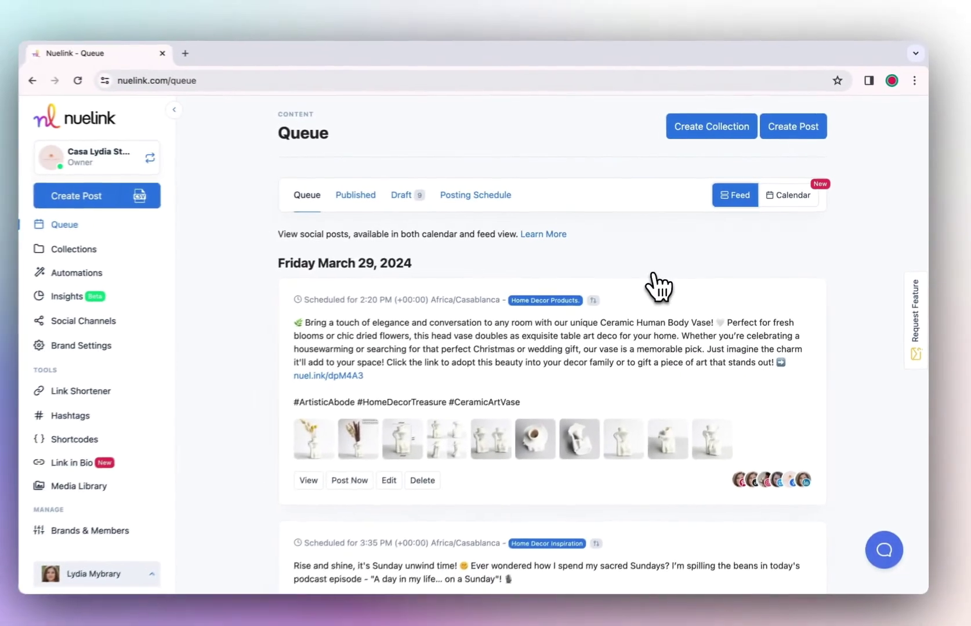
scroll(555, 261, down, 2)
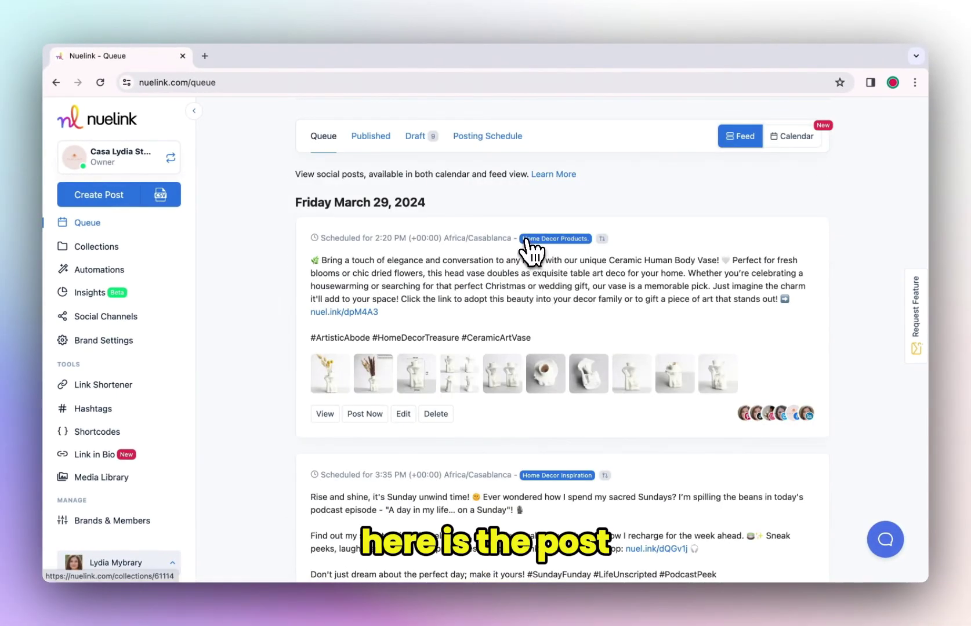